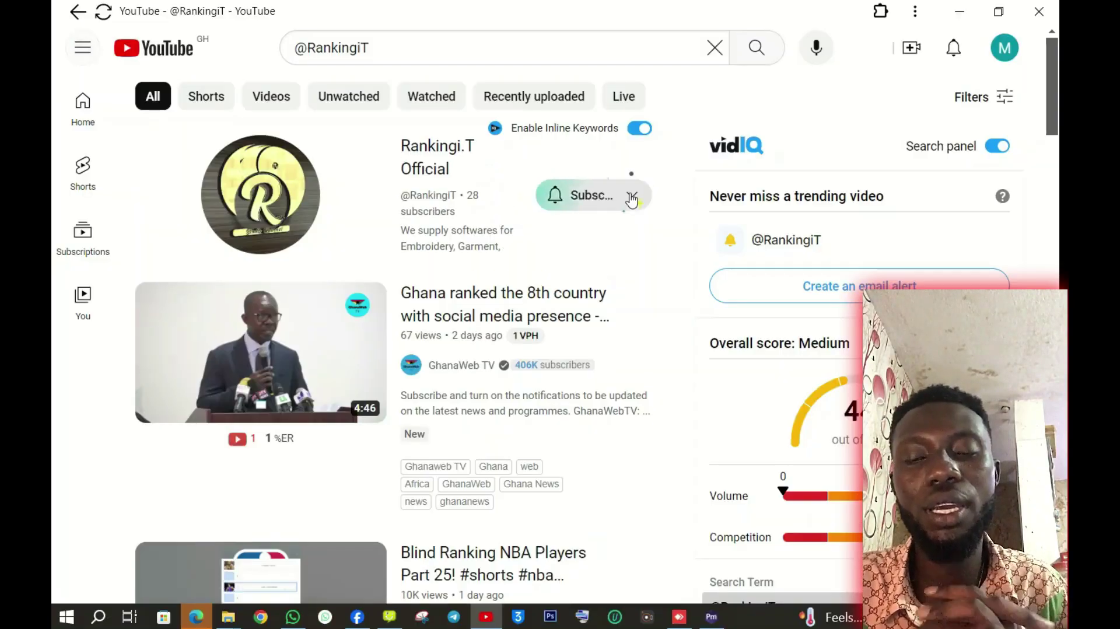
{"action": "left_click", "coordinate": [631, 199]}
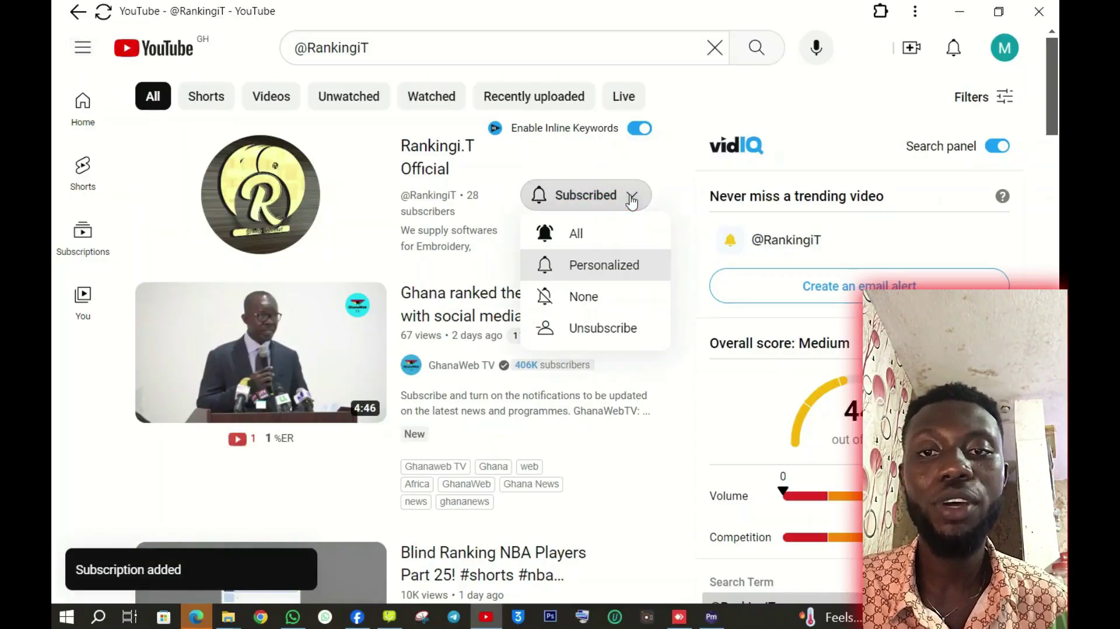
Subscribe to Rankingi.T Official with all notifications and open its channel page
{"action": "left_click", "coordinate": [589, 240]}
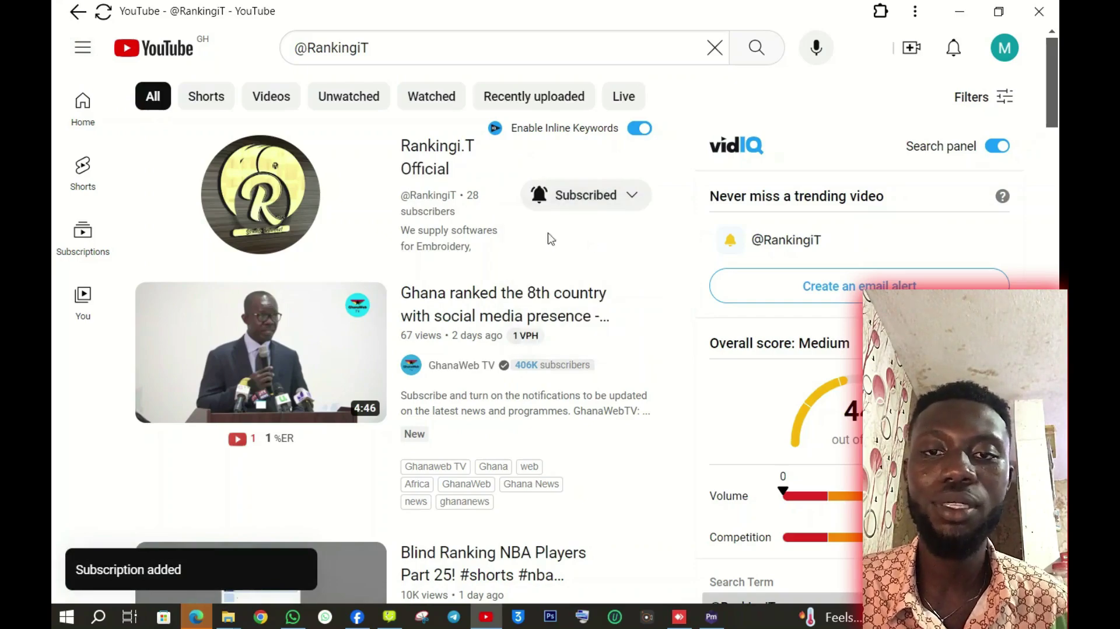
{"action": "left_click", "coordinate": [432, 164]}
{"action": "scroll", "coordinate": [495, 309], "scroll_direction": "down", "scroll_amount": 7}
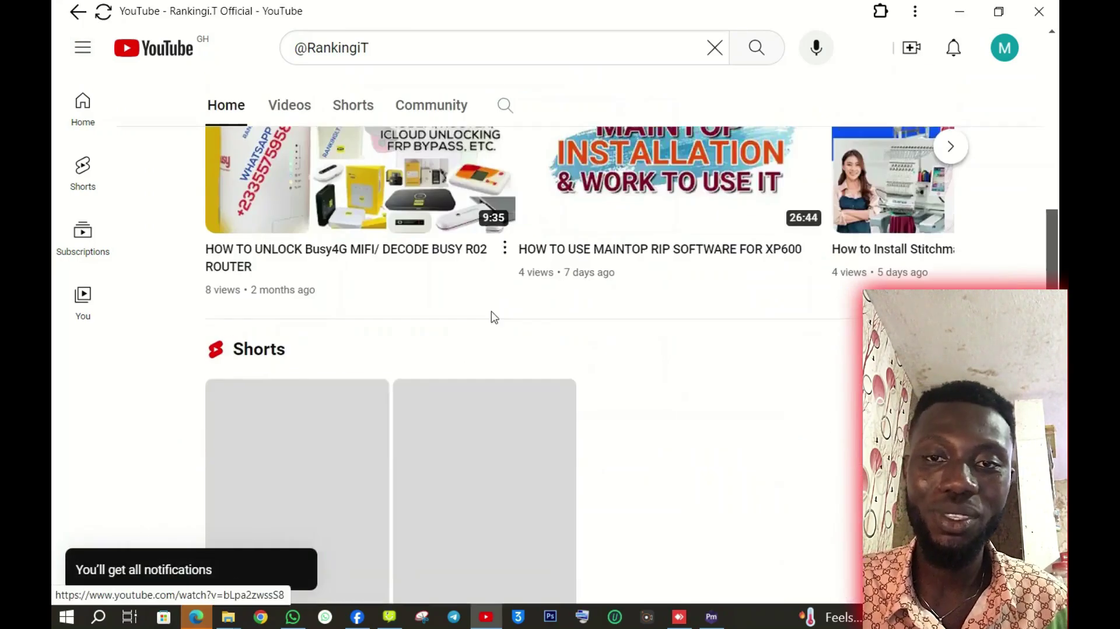
{"action": "scroll", "coordinate": [492, 314], "scroll_direction": "up", "scroll_amount": 3}
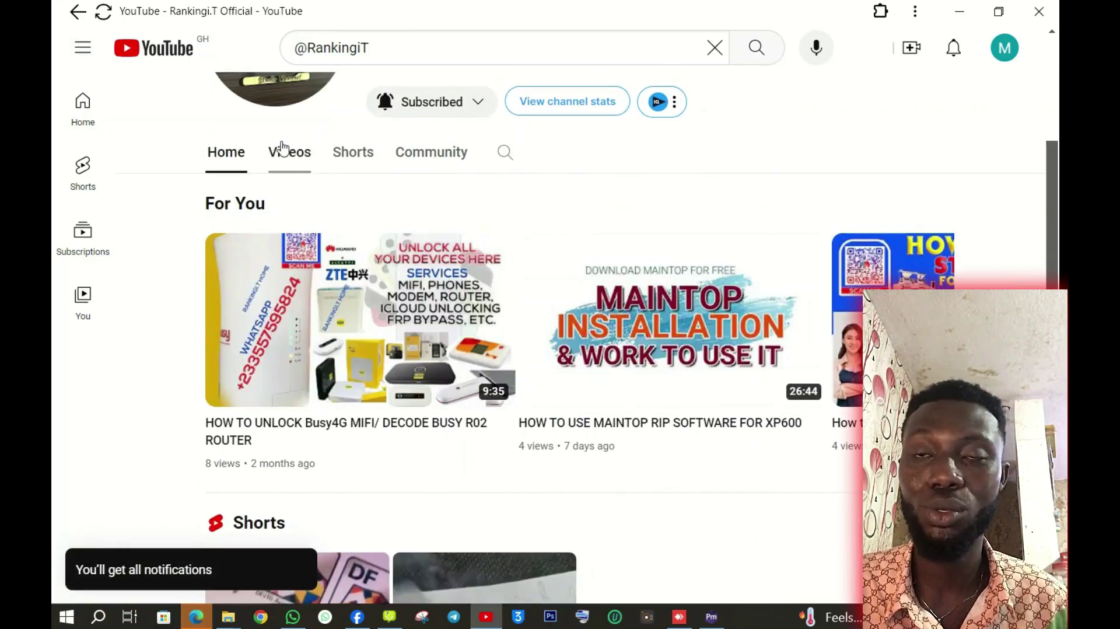
Browse the channel's Videos list and keep notifications set to All
{"action": "left_click", "coordinate": [289, 153]}
{"action": "scroll", "coordinate": [700, 315], "scroll_direction": "up", "scroll_amount": 4}
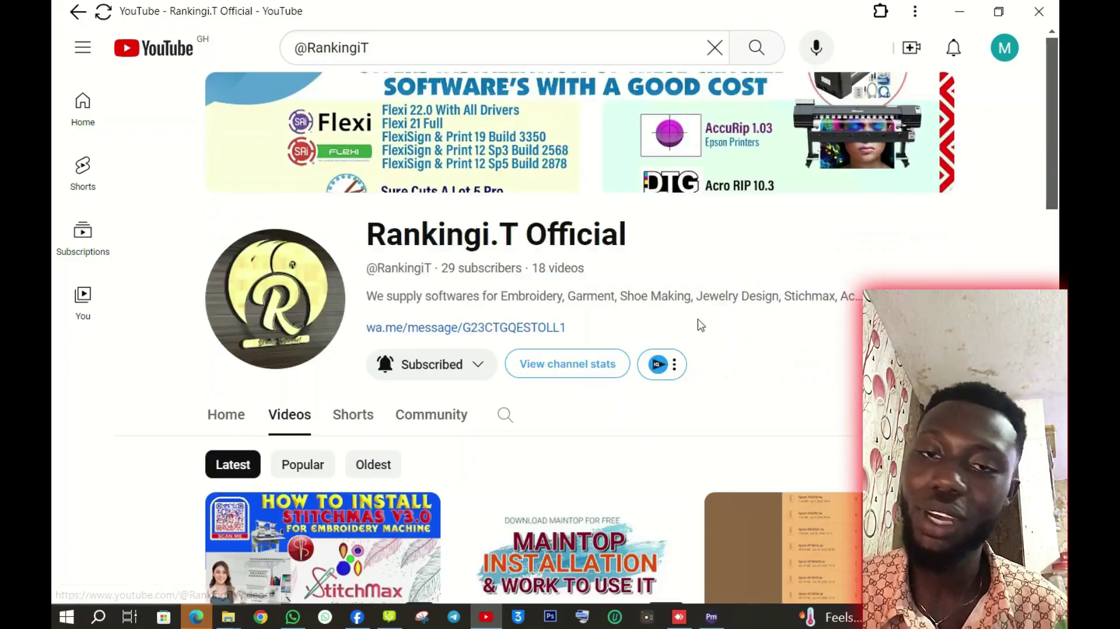
{"action": "scroll", "coordinate": [700, 325], "scroll_direction": "down", "scroll_amount": 5}
{"action": "scroll", "coordinate": [700, 324], "scroll_direction": "up", "scroll_amount": 4}
{"action": "scroll", "coordinate": [440, 295], "scroll_direction": "down", "scroll_amount": 2}
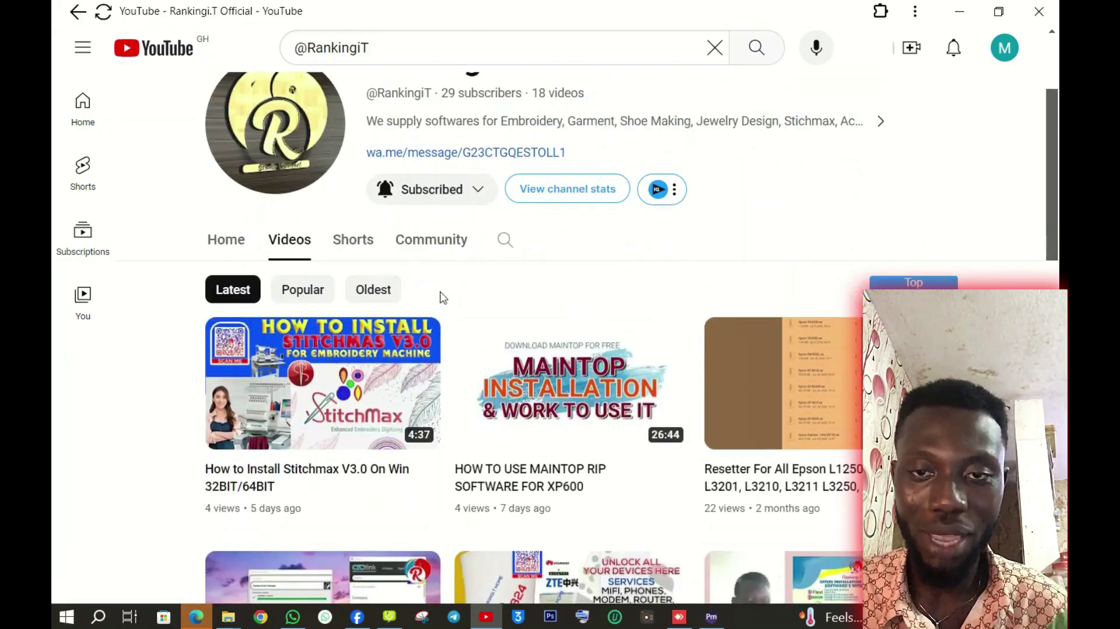
{"action": "left_click", "coordinate": [417, 192]}
{"action": "left_click", "coordinate": [431, 235]}
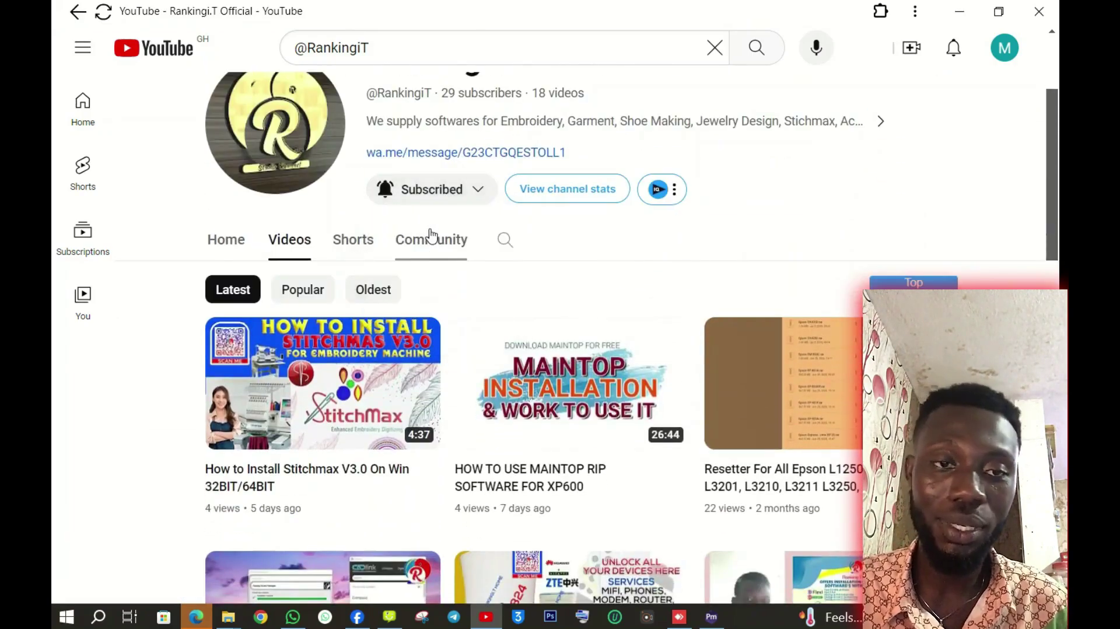
{"action": "scroll", "coordinate": [814, 268], "scroll_direction": "down", "scroll_amount": 10}
{"action": "left_click", "coordinate": [163, 58]}
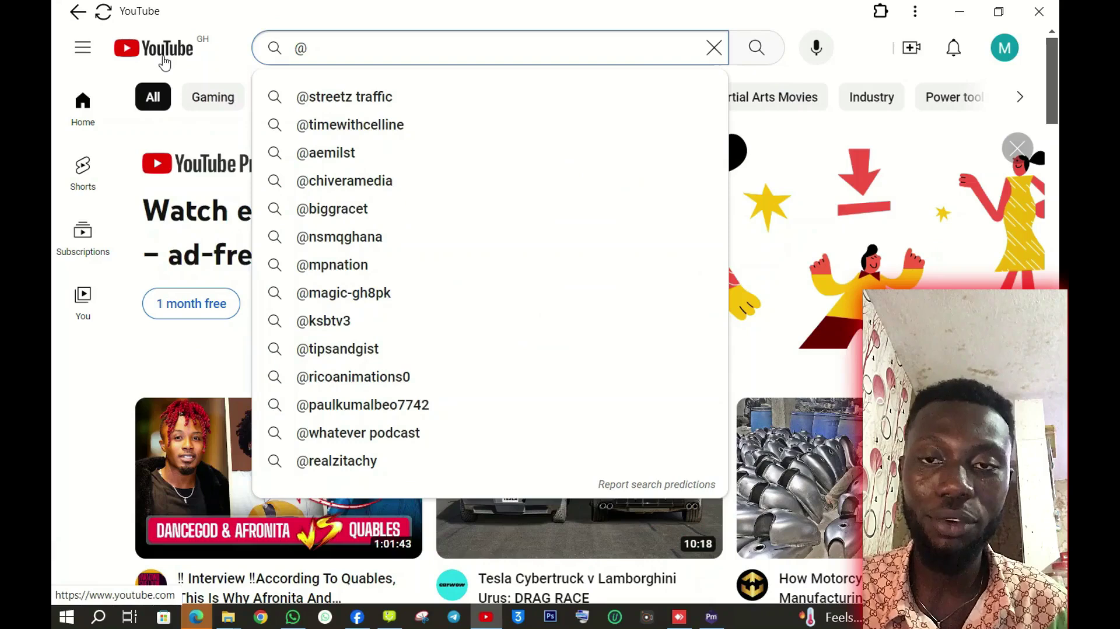
{"action": "type", "text": "@Ranking"}
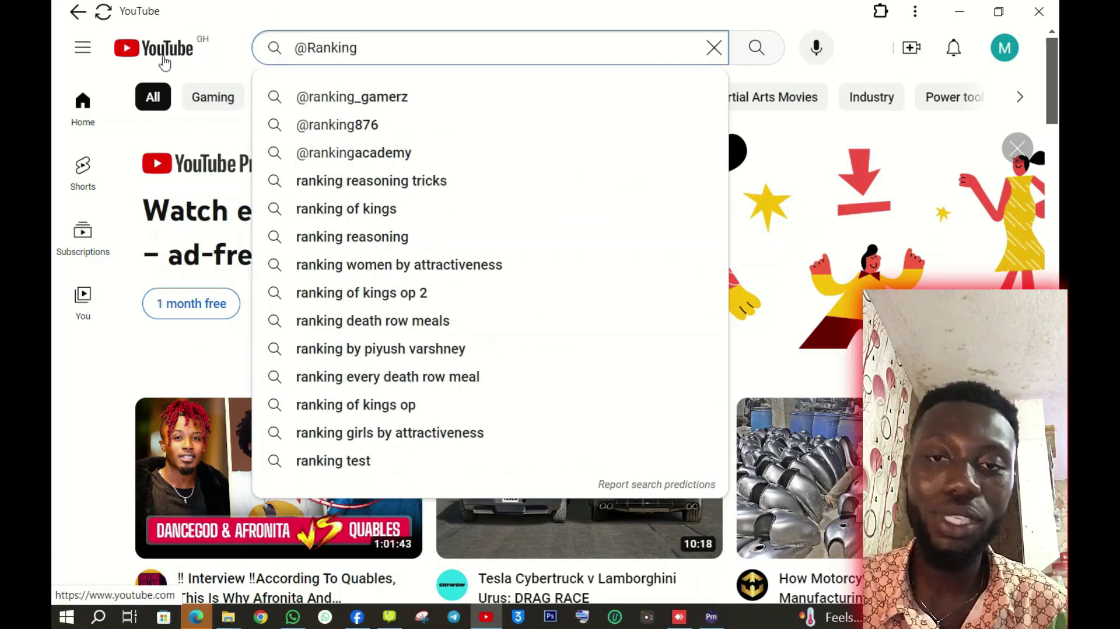
{"action": "type", "text": "iT"}
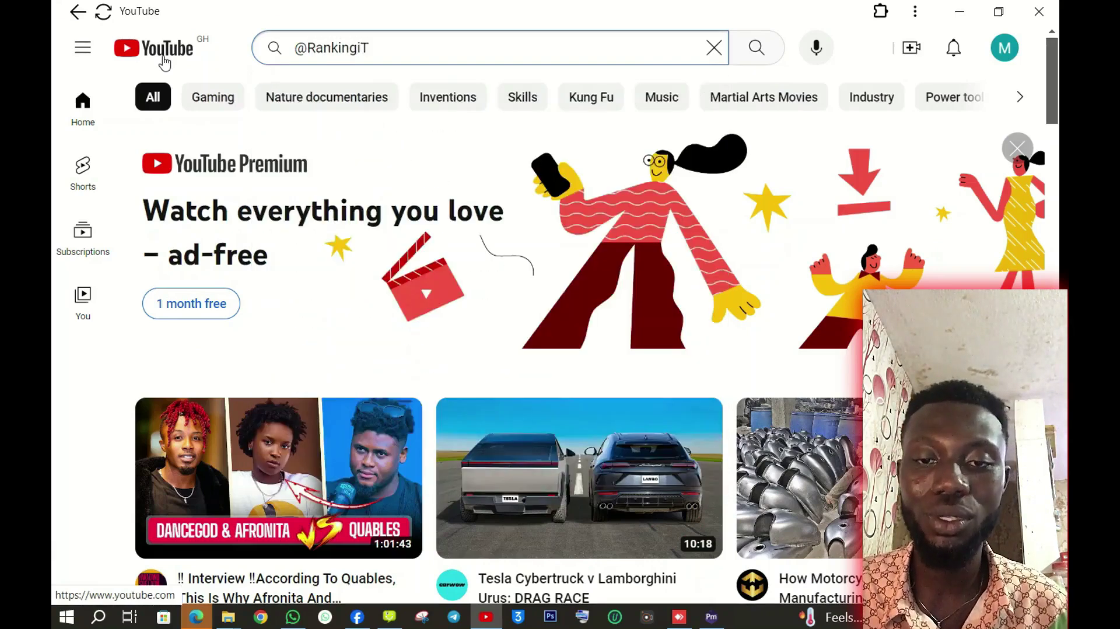
{"action": "key", "text": "Return"}
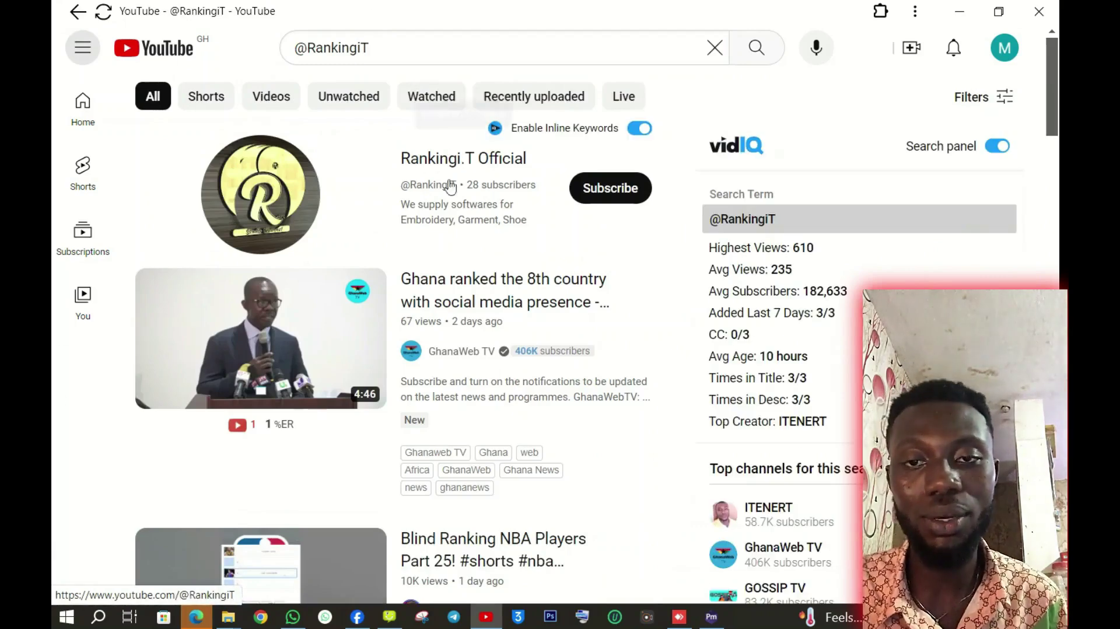
Subscribe to Rankingi.T Official with All notifications and open the channel's Videos list
{"action": "left_click", "coordinate": [631, 197]}
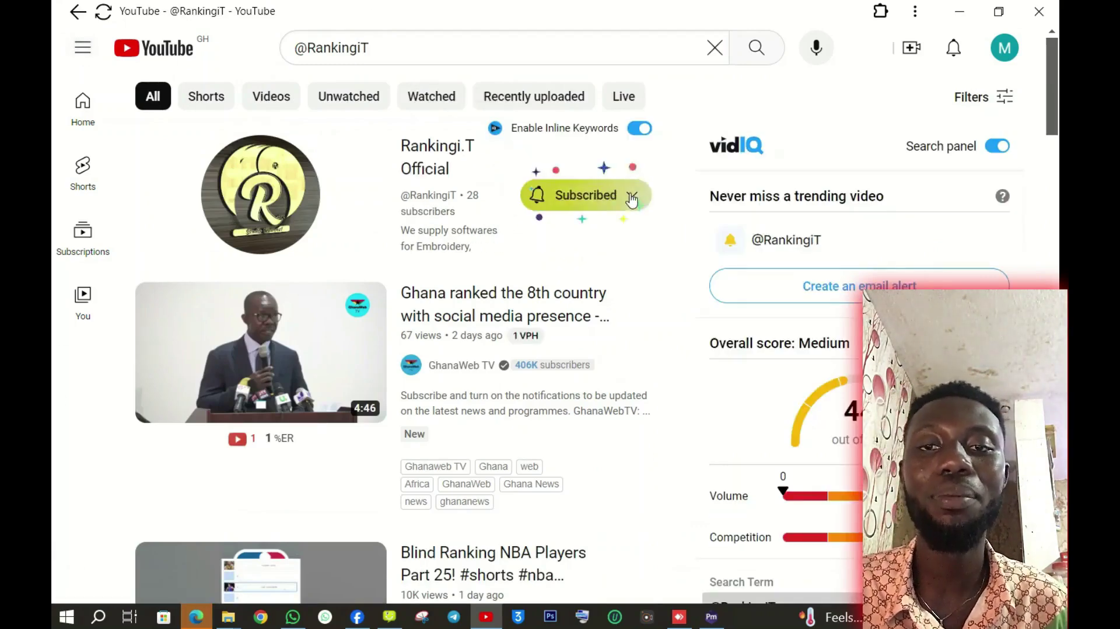
{"action": "left_click", "coordinate": [631, 197]}
{"action": "left_click", "coordinate": [590, 236]}
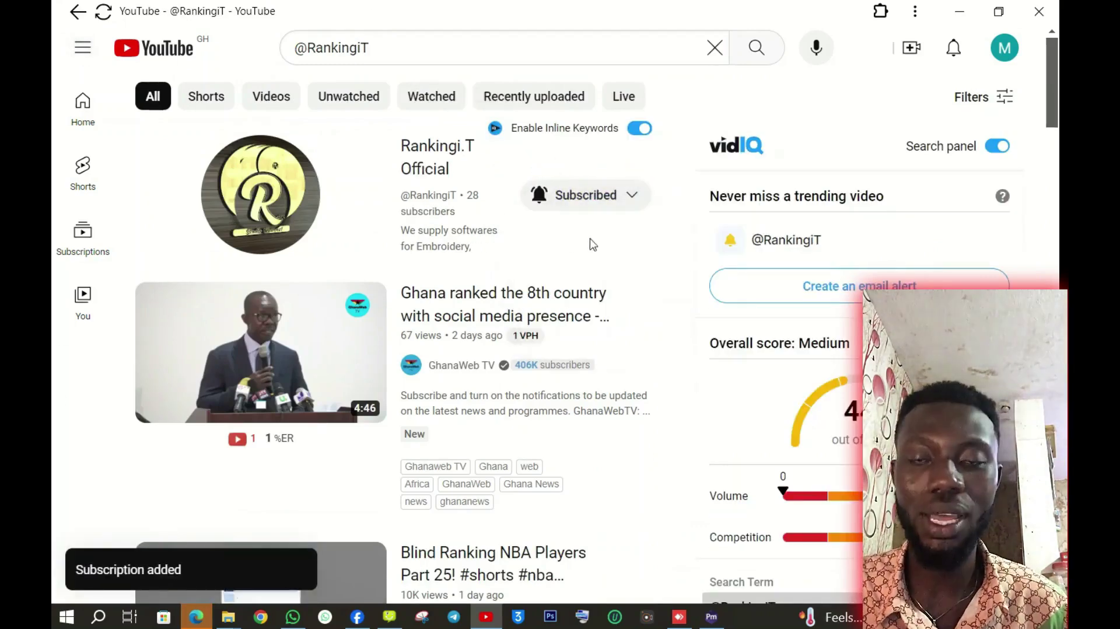
{"action": "left_click", "coordinate": [435, 164]}
{"action": "scroll", "coordinate": [480, 320], "scroll_direction": "down", "scroll_amount": 5}
{"action": "scroll", "coordinate": [480, 320], "scroll_direction": "up", "scroll_amount": 1}
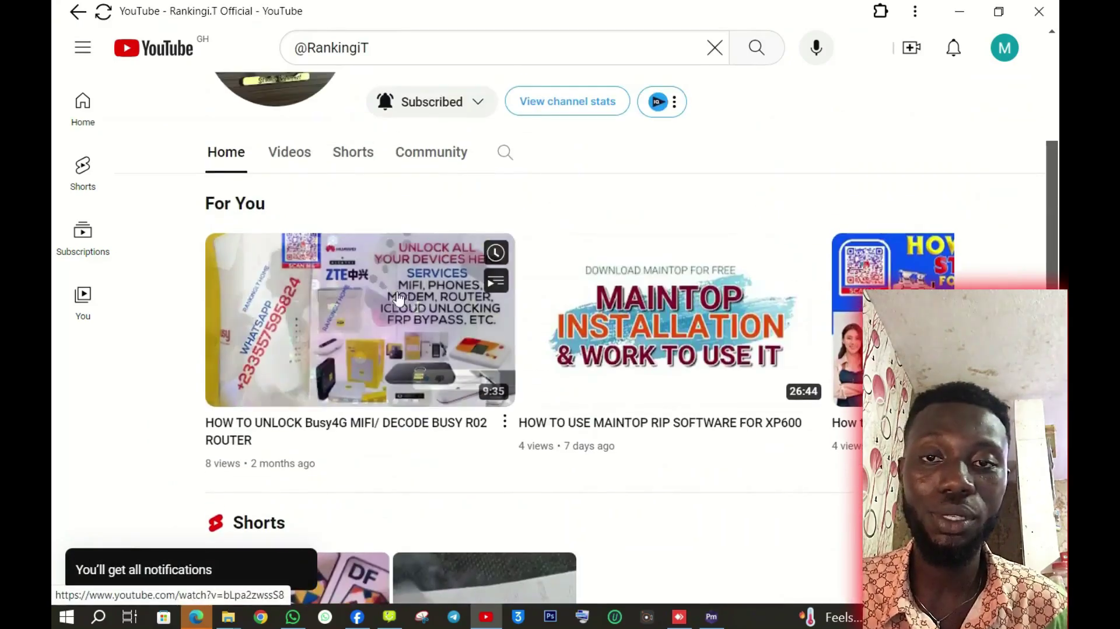
{"action": "left_click", "coordinate": [282, 147]}
{"action": "scroll", "coordinate": [737, 282], "scroll_direction": "down", "scroll_amount": 5}
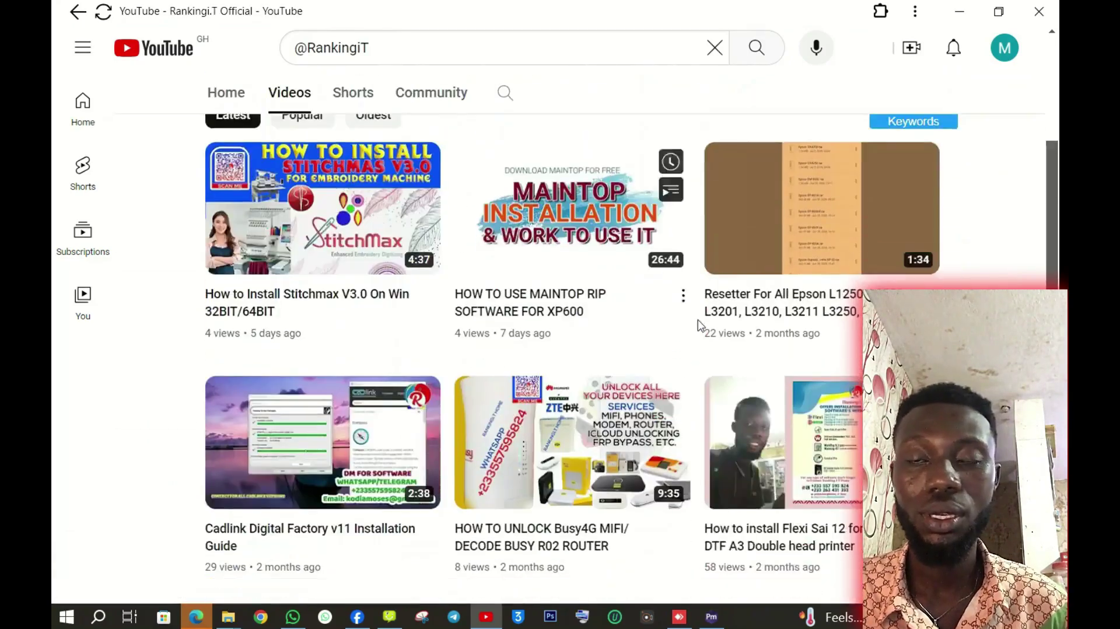
{"action": "scroll", "coordinate": [679, 292], "scroll_direction": "up", "scroll_amount": 4}
{"action": "scroll", "coordinate": [700, 325], "scroll_direction": "down", "scroll_amount": 1}
Reconfirm All notifications, then play the SAi Flexi 22 installation video in the miniplayer
{"action": "left_click", "coordinate": [429, 193]}
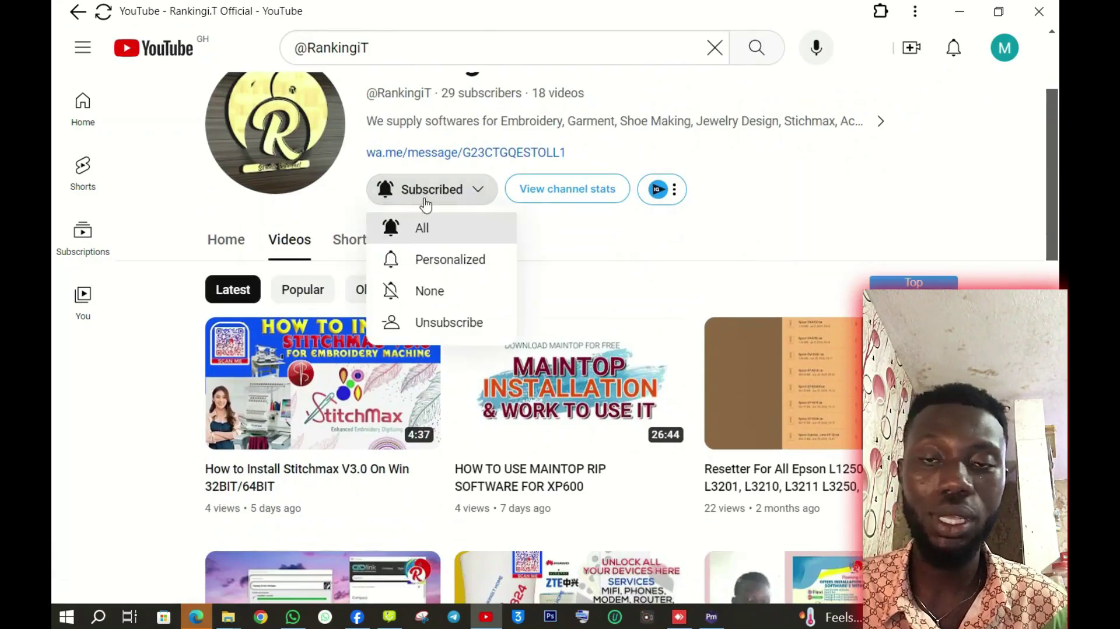
{"action": "left_click", "coordinate": [422, 229]}
{"action": "scroll", "coordinate": [764, 298], "scroll_direction": "down", "scroll_amount": 15}
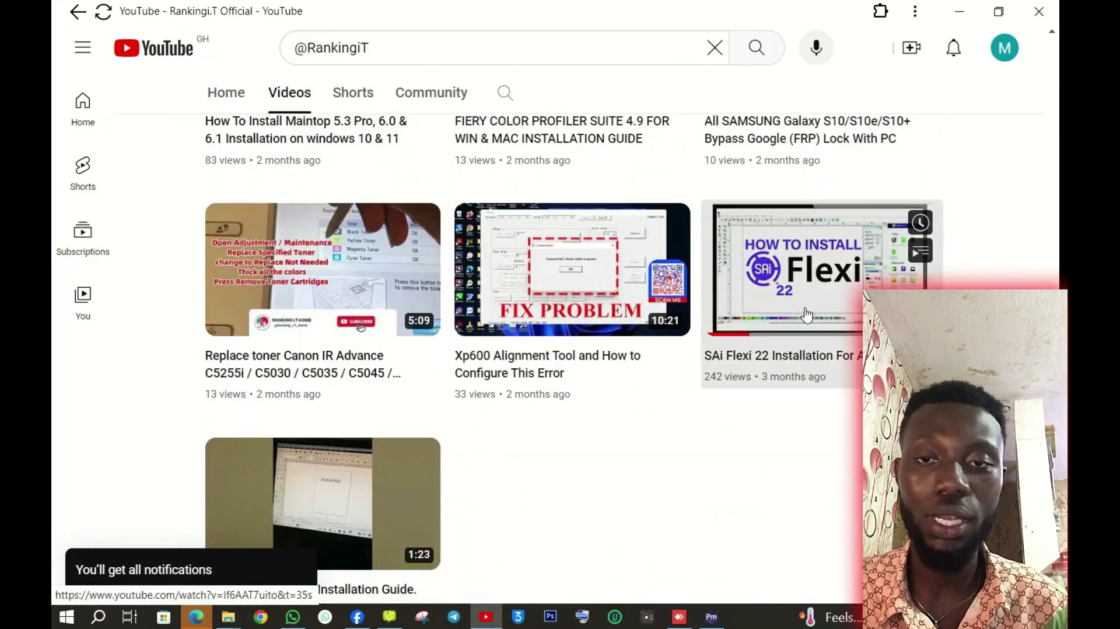
{"action": "left_click", "coordinate": [725, 314]}
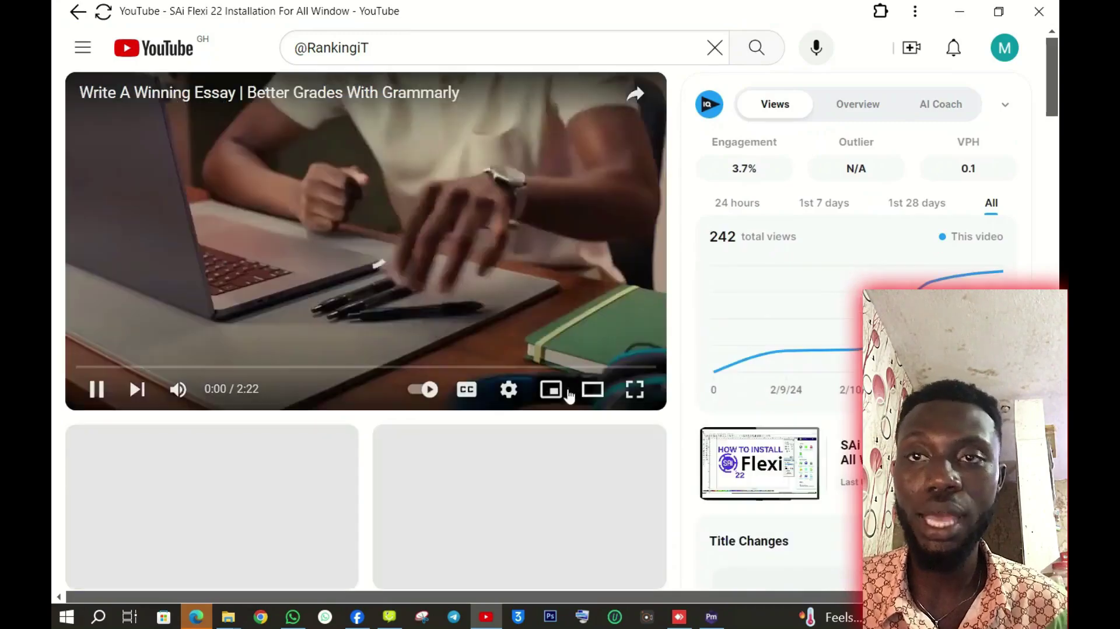
{"action": "left_click", "coordinate": [550, 389]}
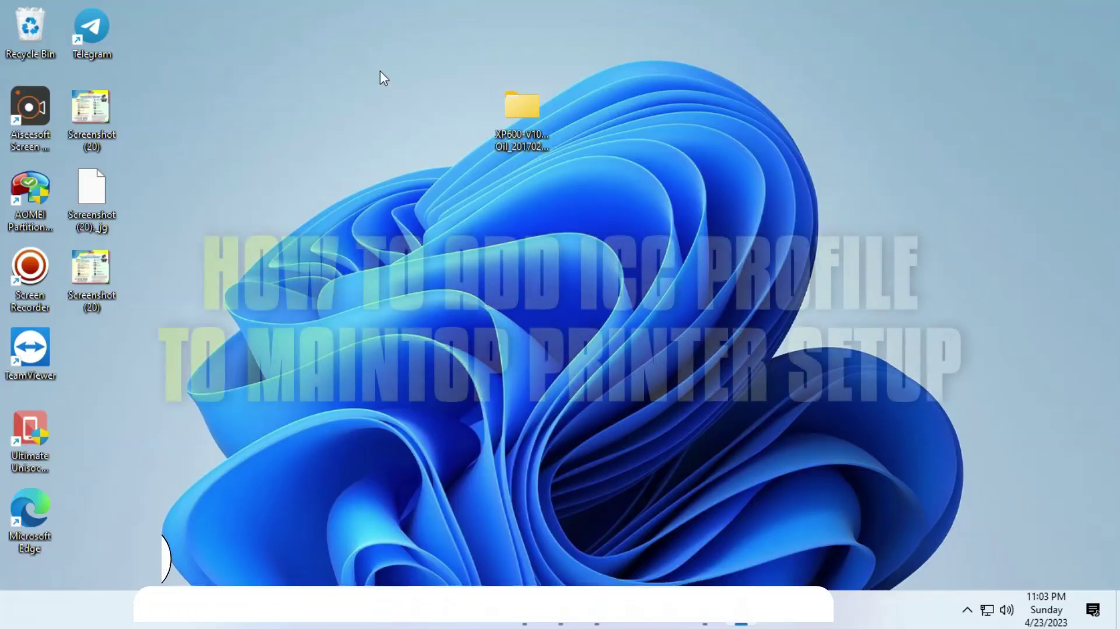
Drag the XP600-V106XD Oil folder to the centre of the desktop
{"action": "left_click_drag", "start_coordinate": [540, 134], "coordinate": [355, 214]}
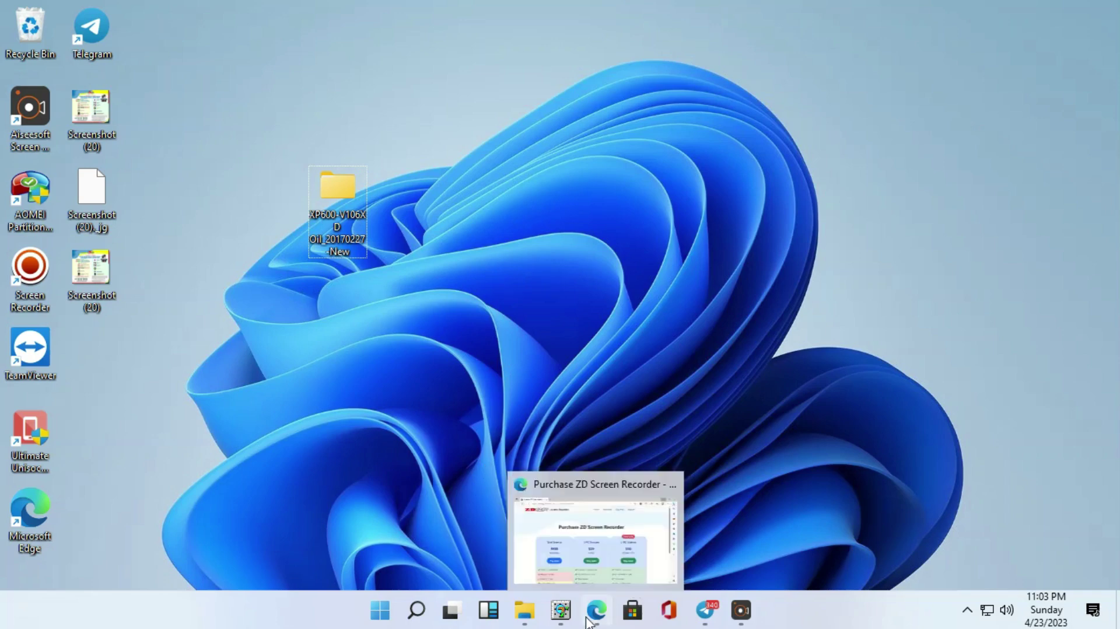
Switch to MainTop DTP and create a new A4 portrait publication from File > New
{"action": "left_click", "coordinate": [559, 617]}
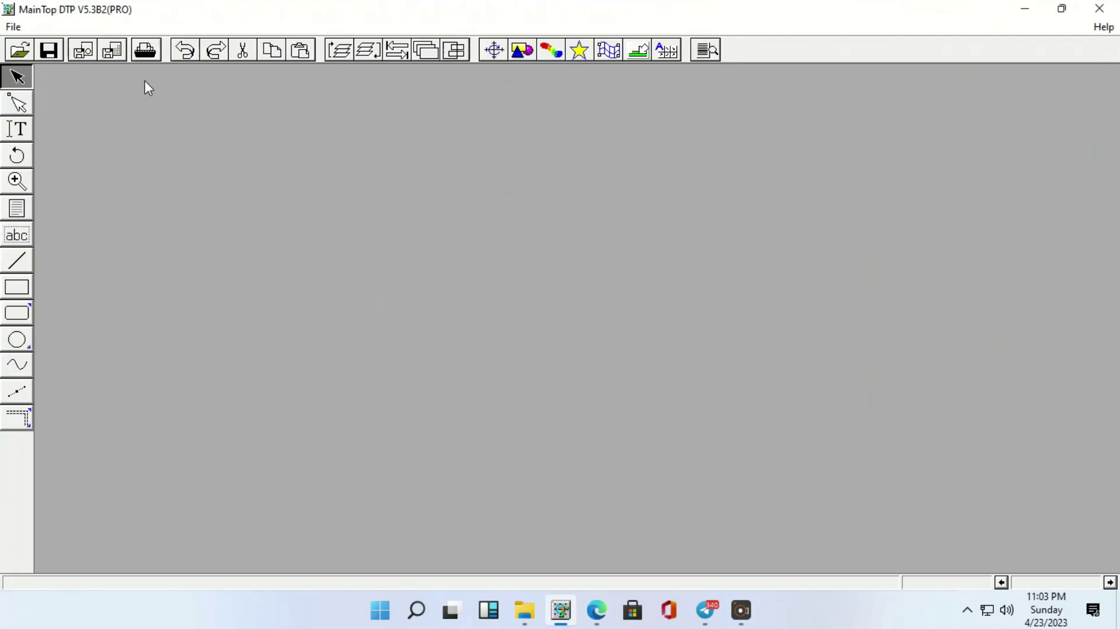
{"action": "left_click", "coordinate": [16, 27]}
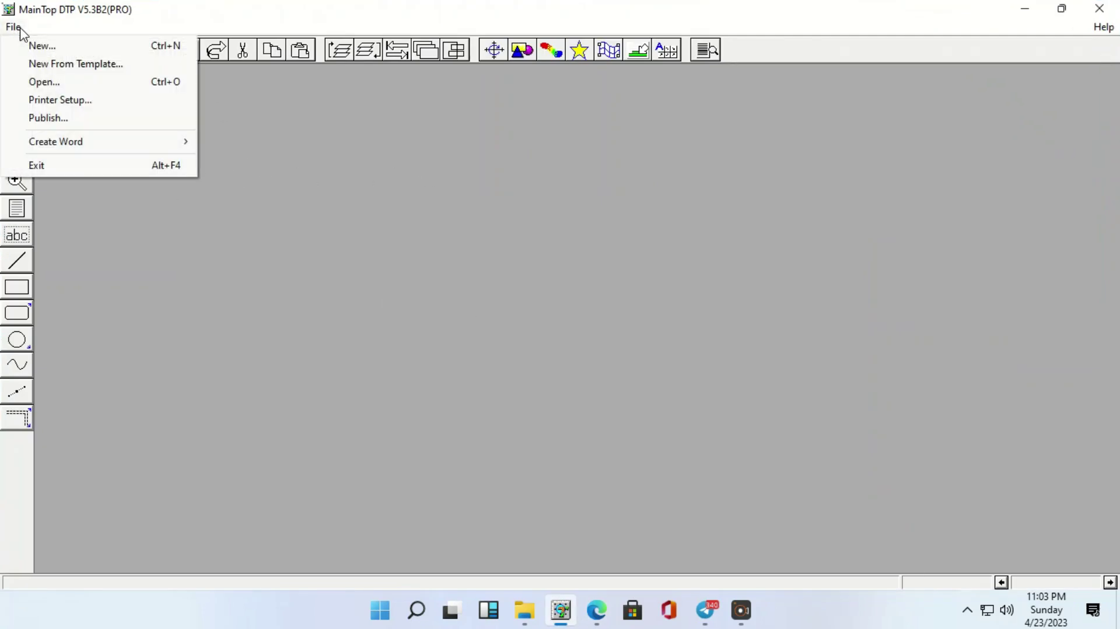
{"action": "left_click", "coordinate": [52, 50]}
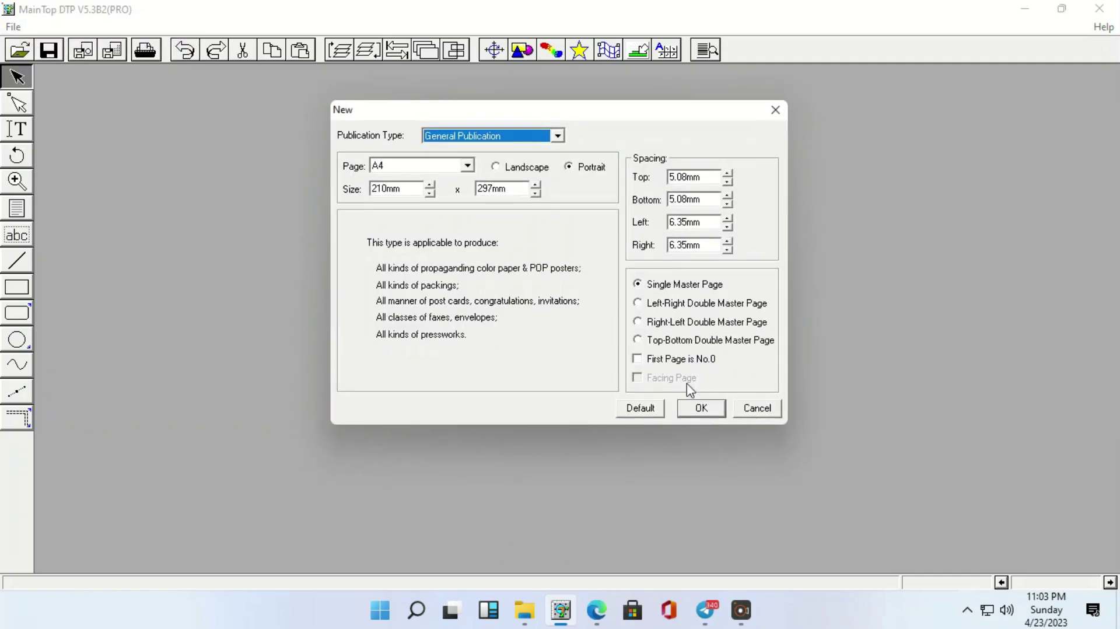
{"action": "left_click", "coordinate": [706, 407]}
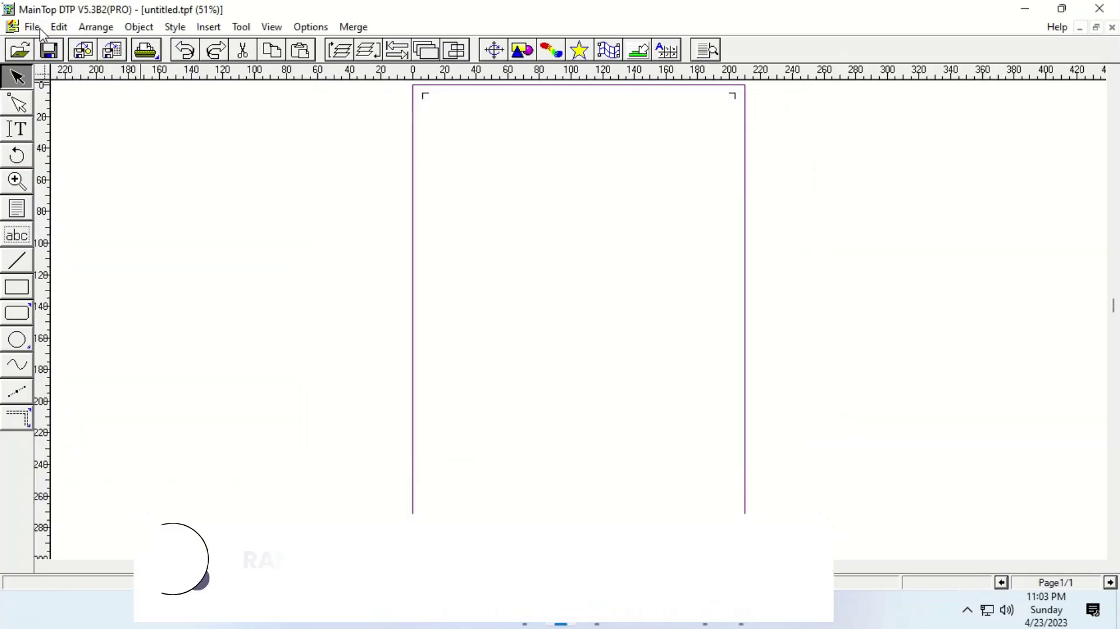
From File, open Printer Setup and choose to install a custom printer
{"action": "left_click", "coordinate": [33, 27]}
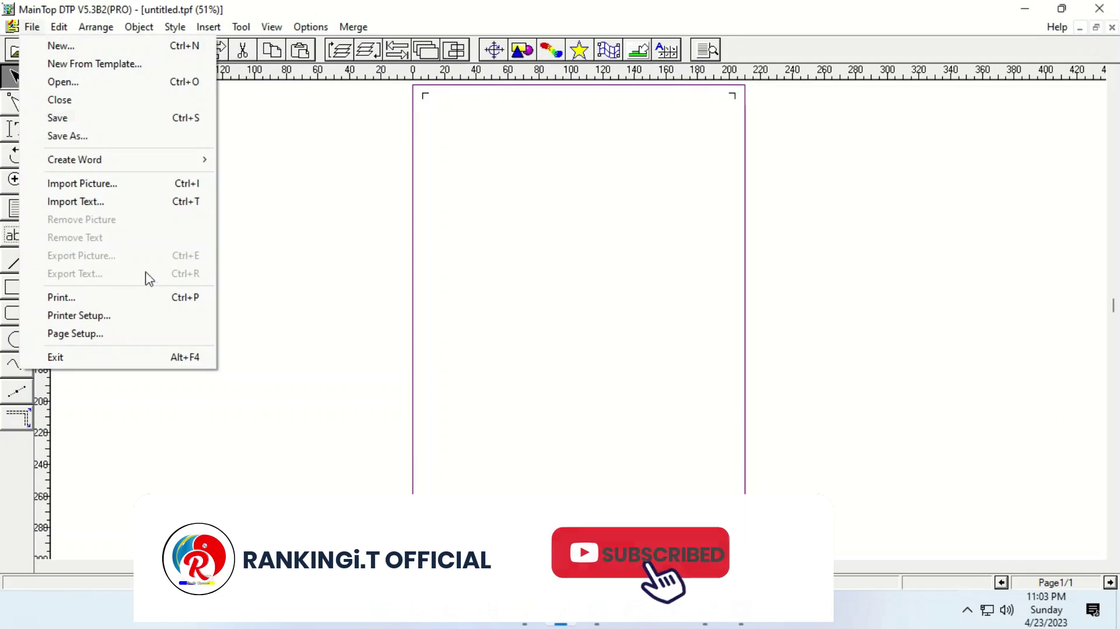
{"action": "left_click", "coordinate": [88, 316]}
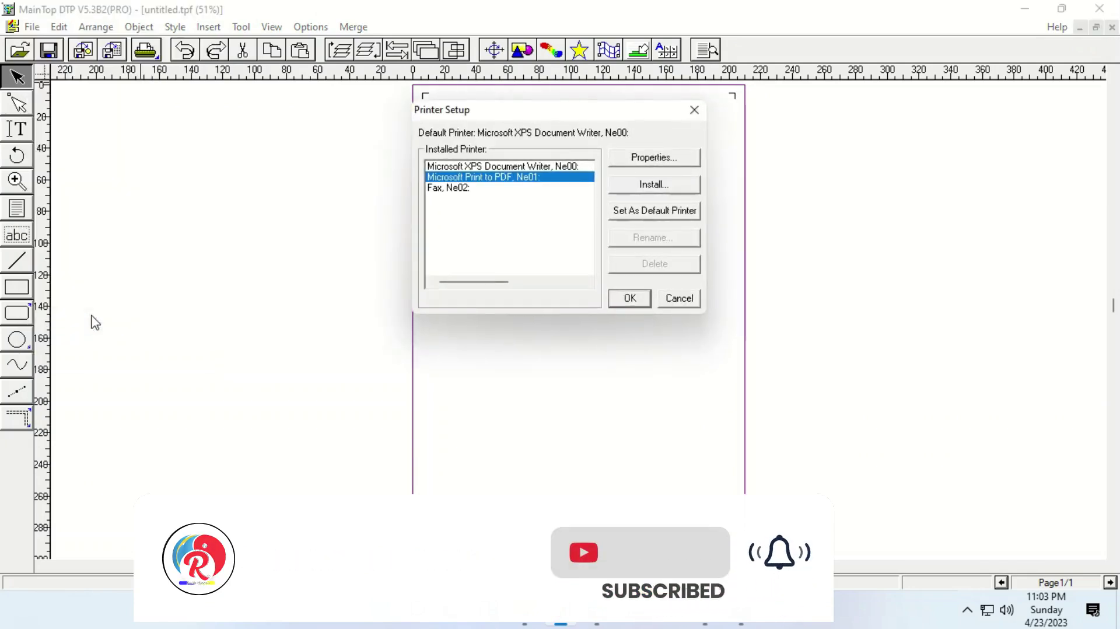
{"action": "left_click", "coordinate": [652, 186]}
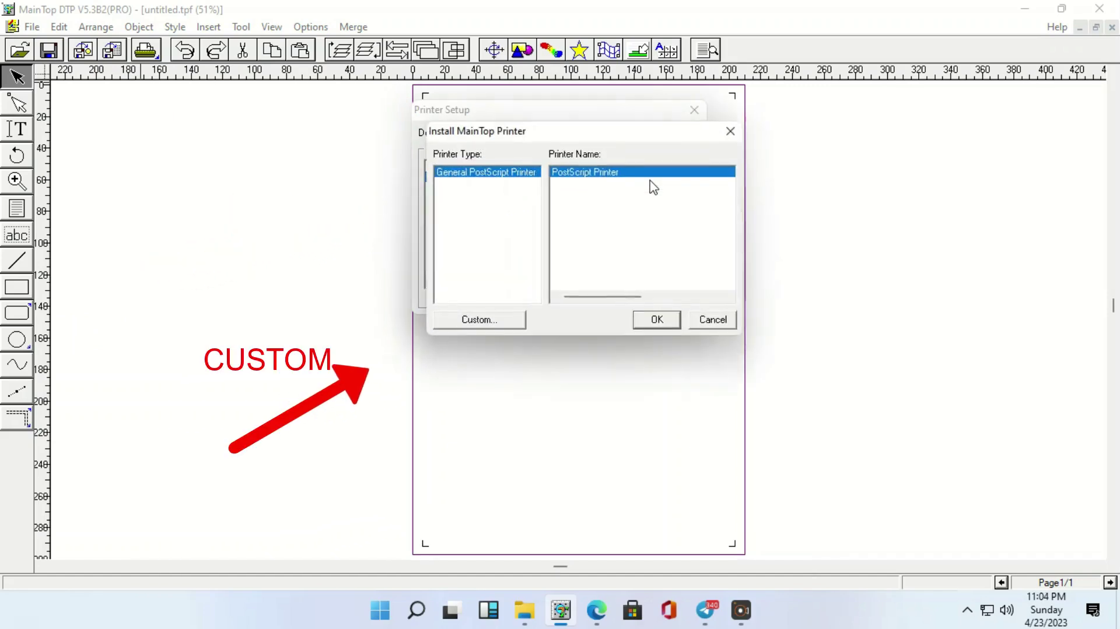
{"action": "left_click", "coordinate": [506, 321]}
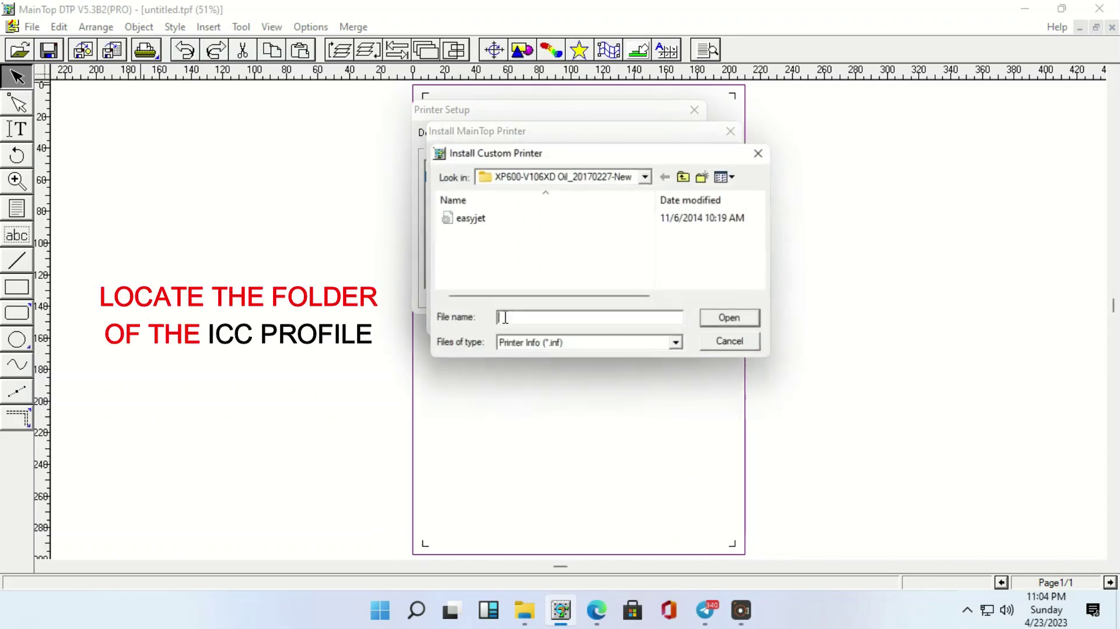
Browse to Desktop > XP600-V106XD Oil_20170227-New and install the easyjet printer file
{"action": "left_click", "coordinate": [646, 176]}
{"action": "left_click", "coordinate": [510, 190]}
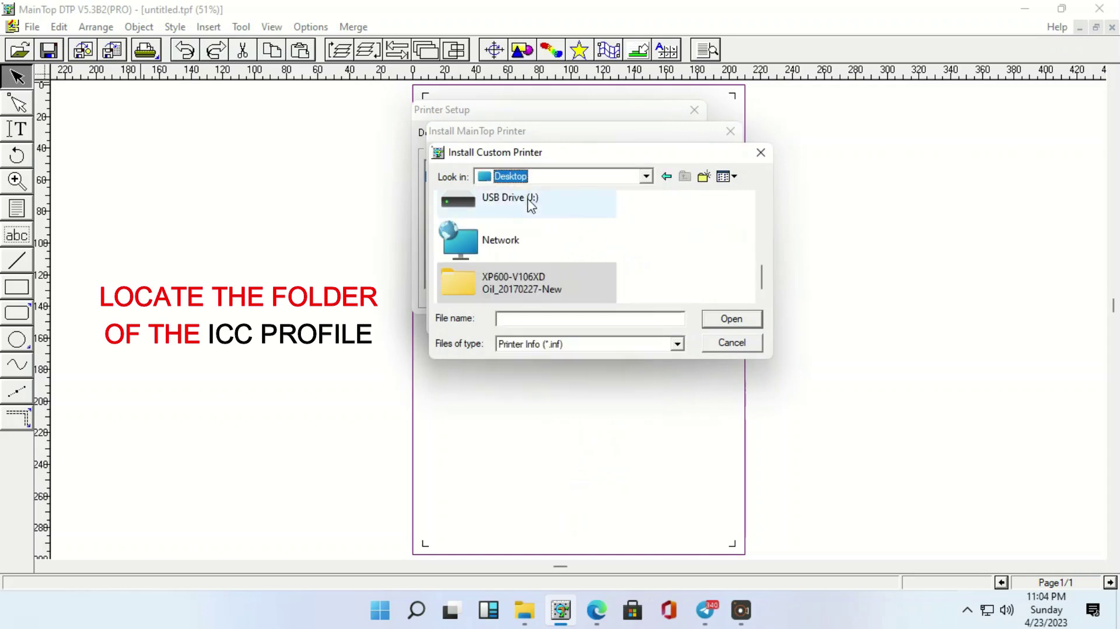
{"action": "left_click", "coordinate": [690, 248]}
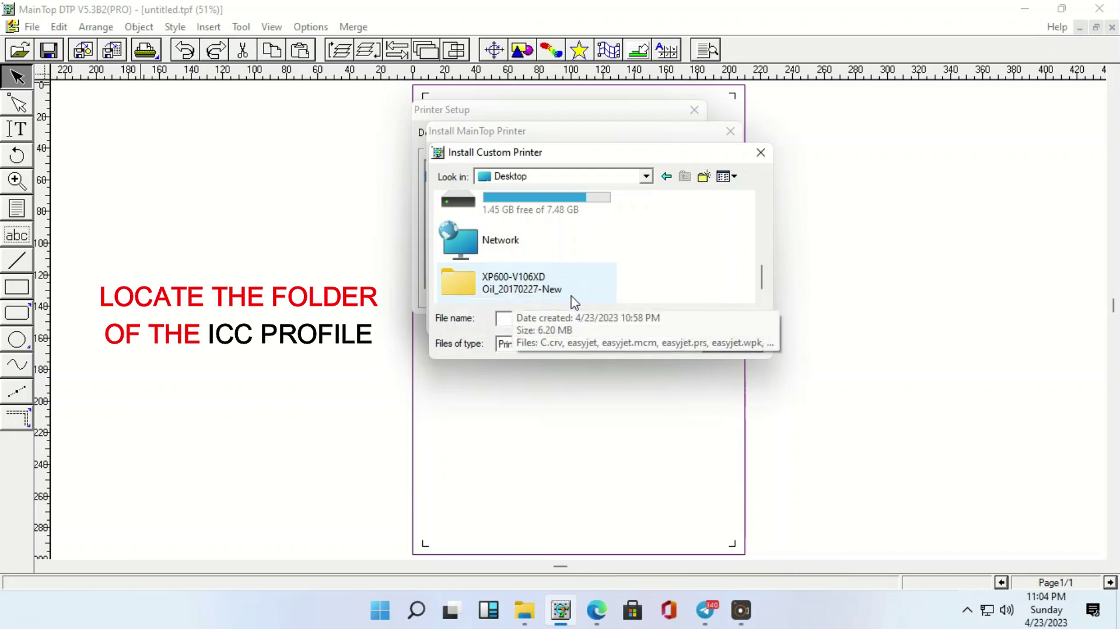
{"action": "double_click", "coordinate": [555, 290]}
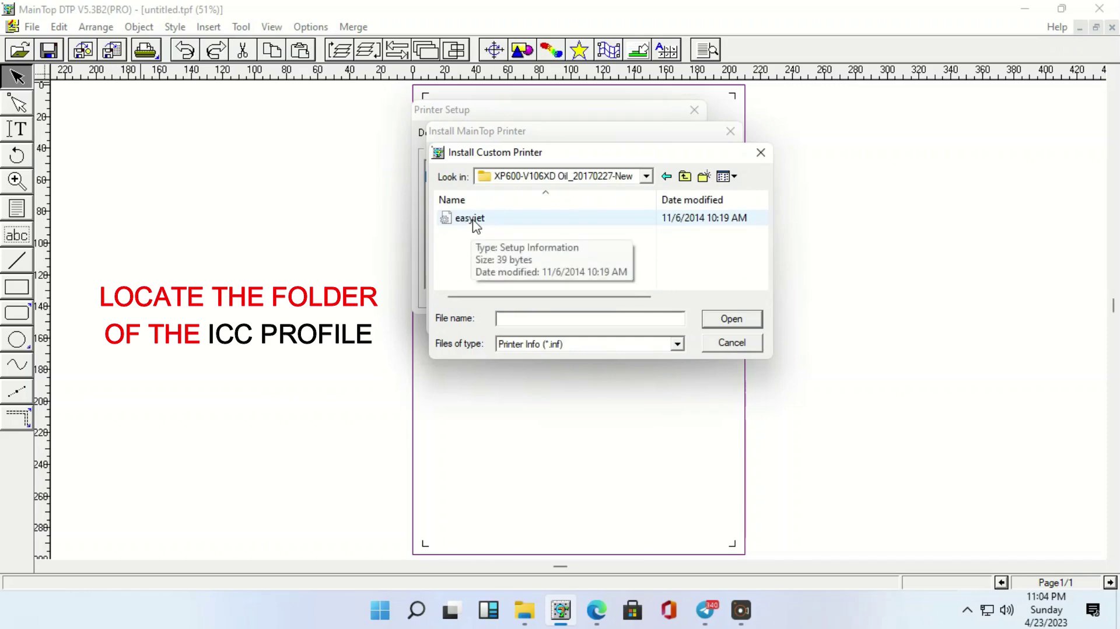
{"action": "left_click", "coordinate": [484, 220]}
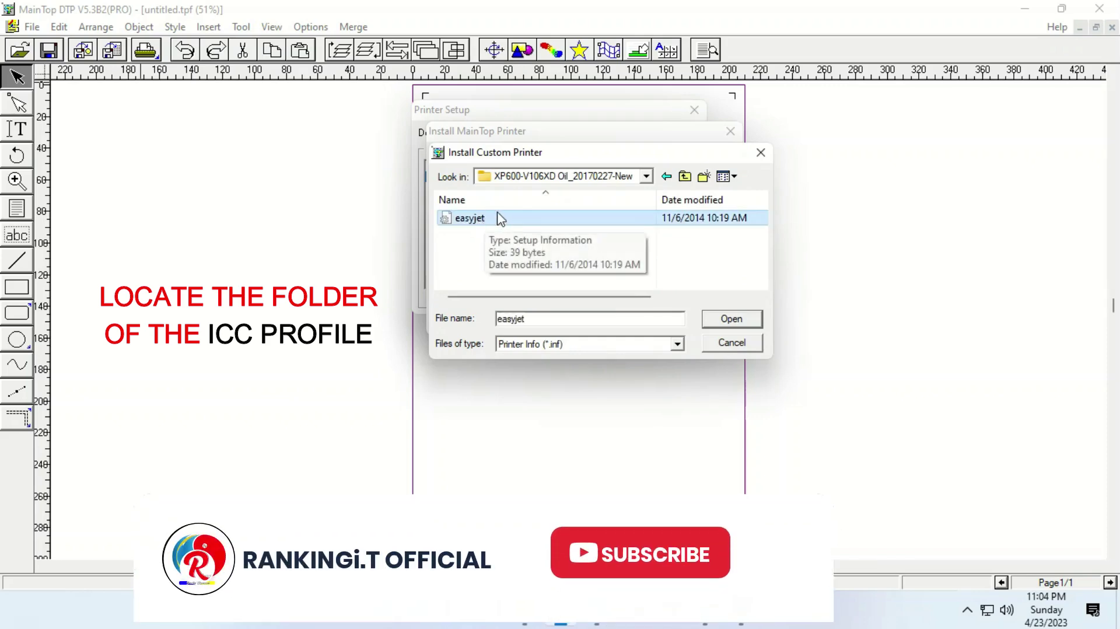
{"action": "double_click", "coordinate": [465, 221]}
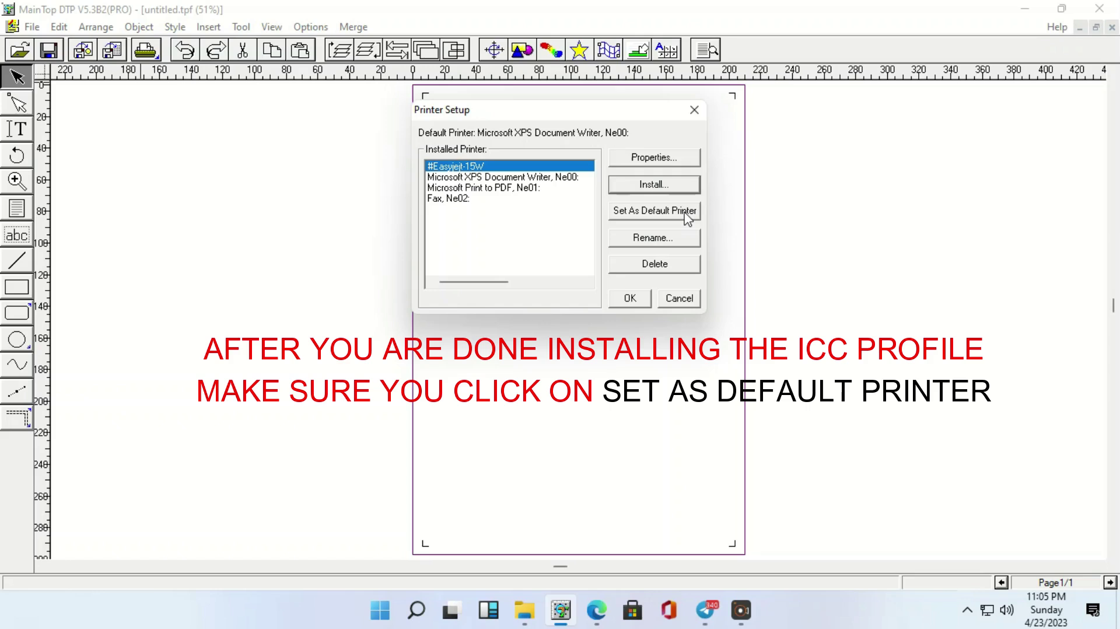
Briefly make Microsoft Print to PDF default, restore #Easyjet-15W as default, and confirm Printer Setup
{"action": "left_click", "coordinate": [688, 217]}
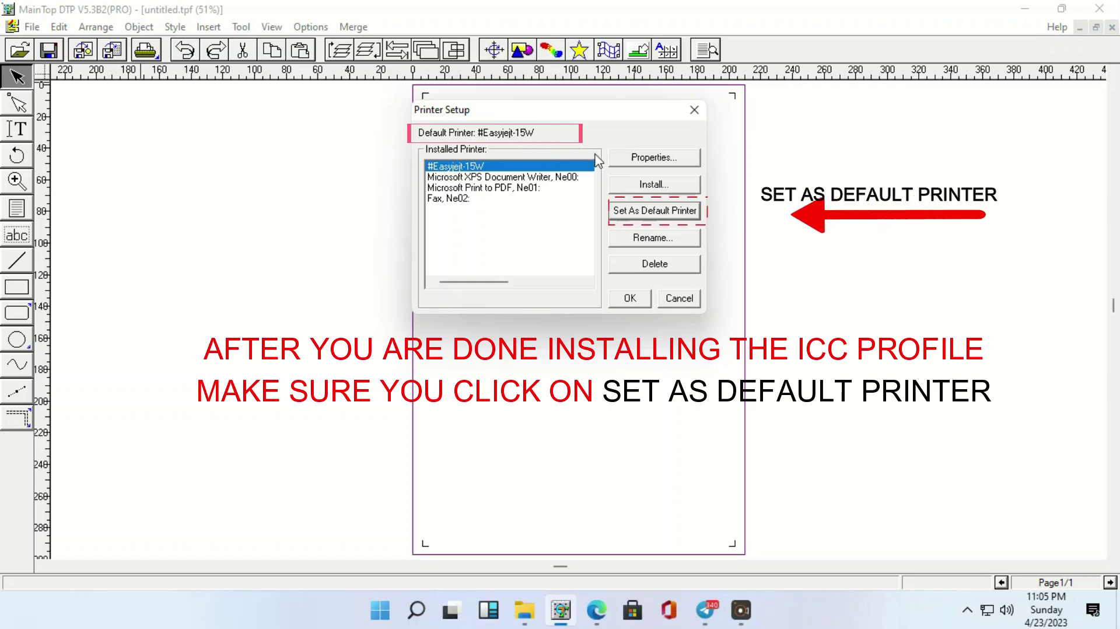
{"action": "left_click", "coordinate": [488, 188]}
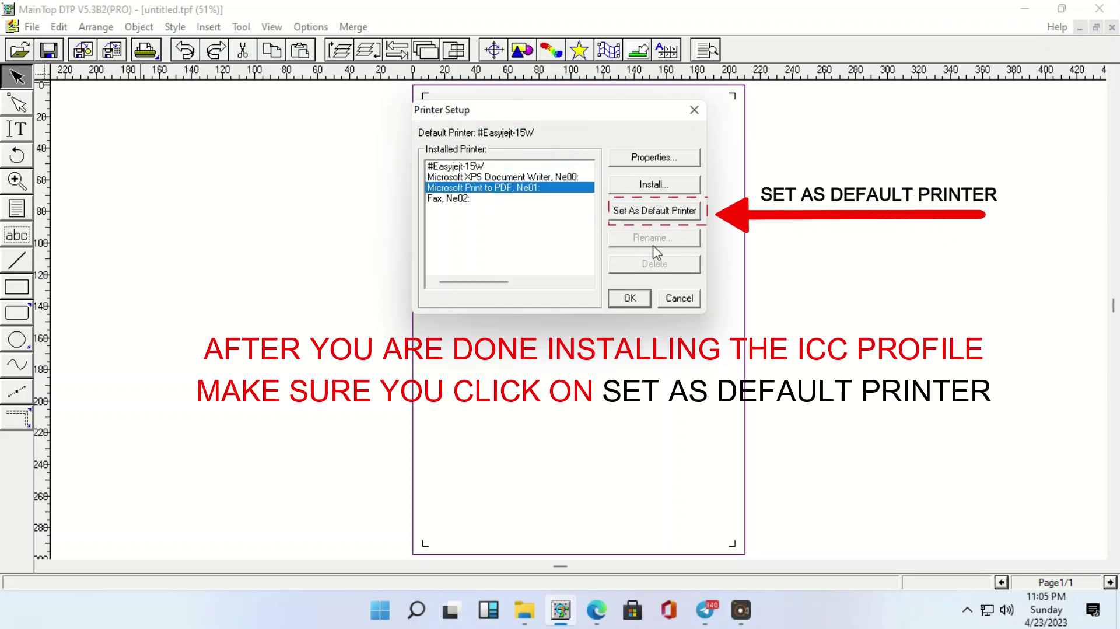
{"action": "left_click", "coordinate": [674, 213]}
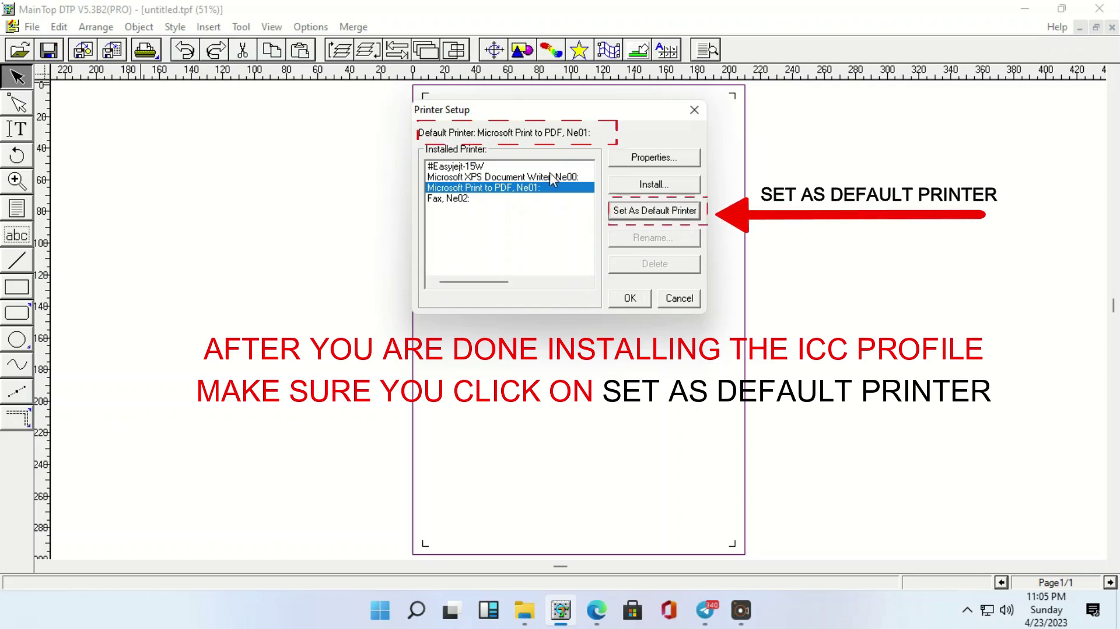
{"action": "left_click", "coordinate": [452, 167]}
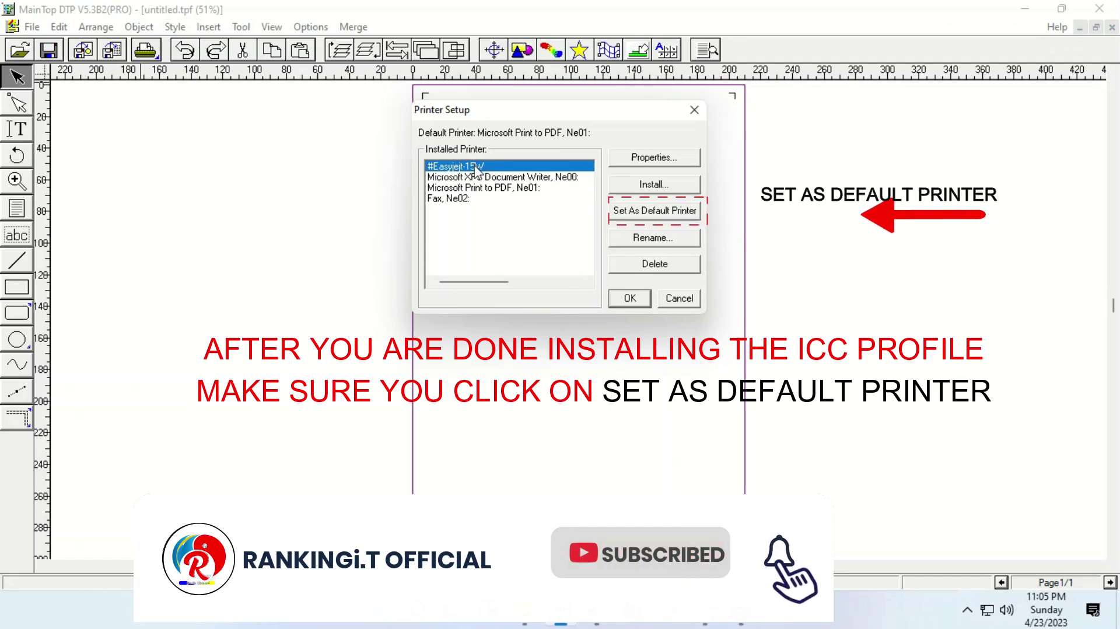
{"action": "left_click", "coordinate": [650, 211]}
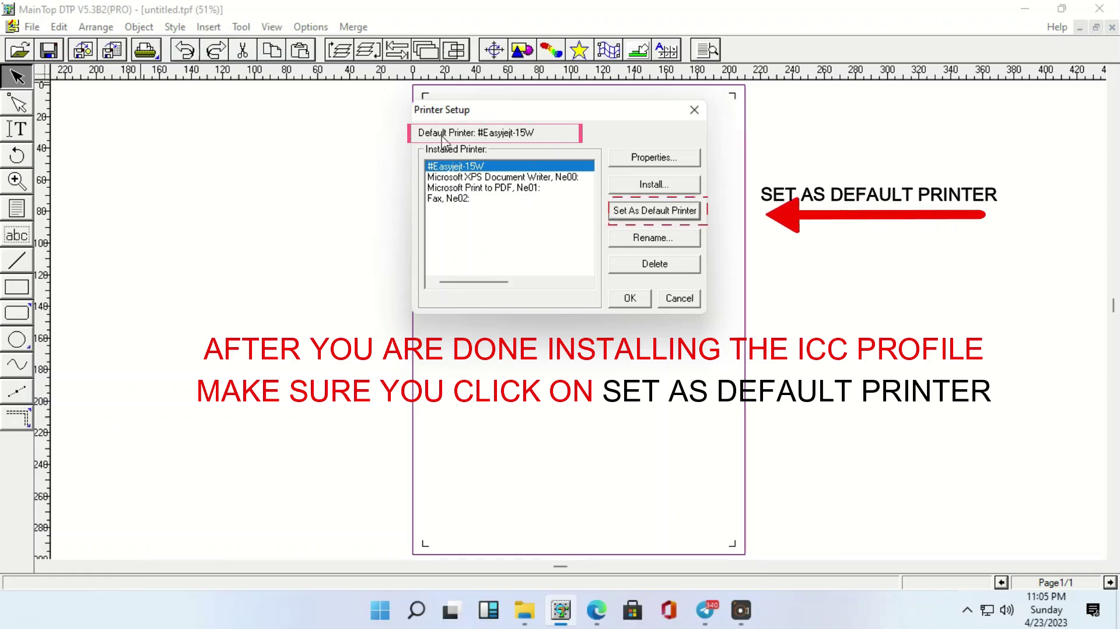
{"action": "left_click", "coordinate": [637, 302]}
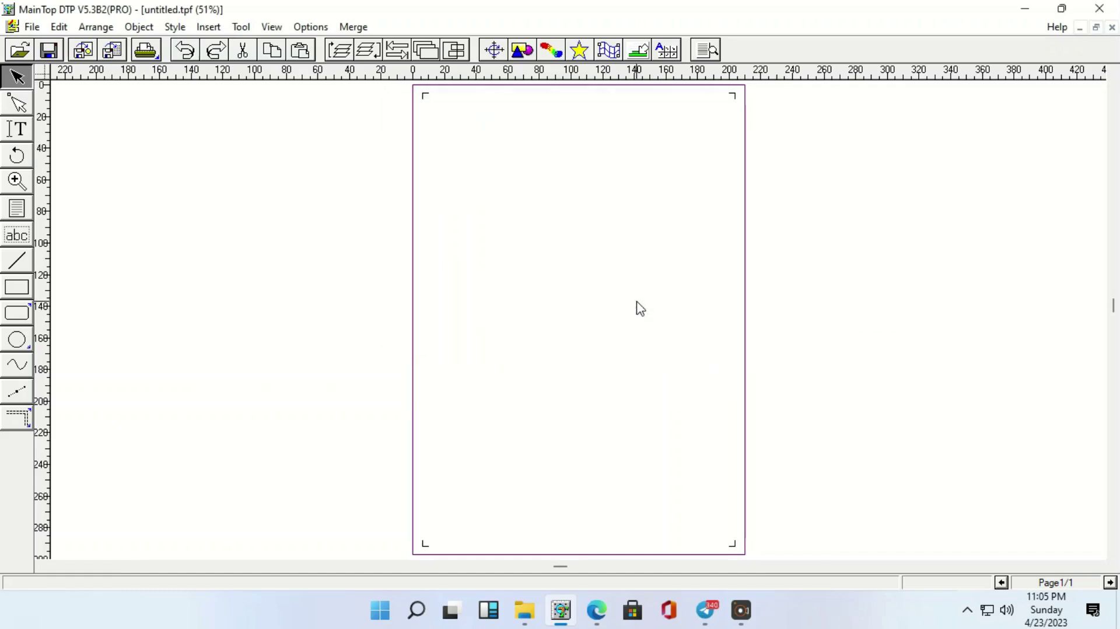
{"action": "key", "text": "ctrl+p"}
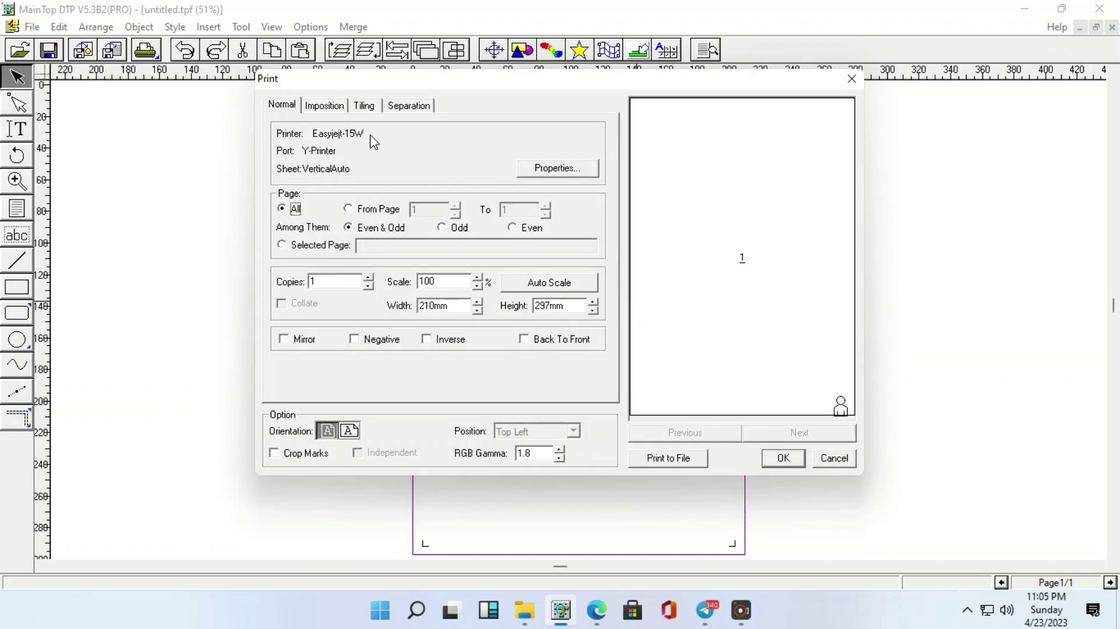
{"action": "left_click", "coordinate": [324, 106]}
{"action": "left_click", "coordinate": [363, 107]}
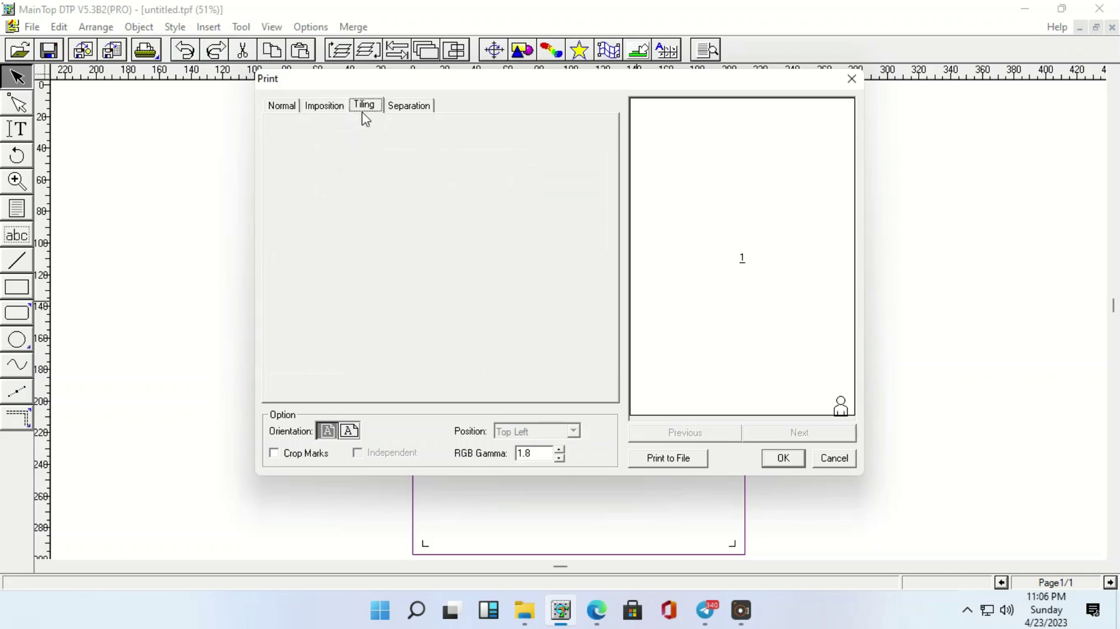
{"action": "left_click", "coordinate": [412, 108]}
{"action": "left_click", "coordinate": [285, 107]}
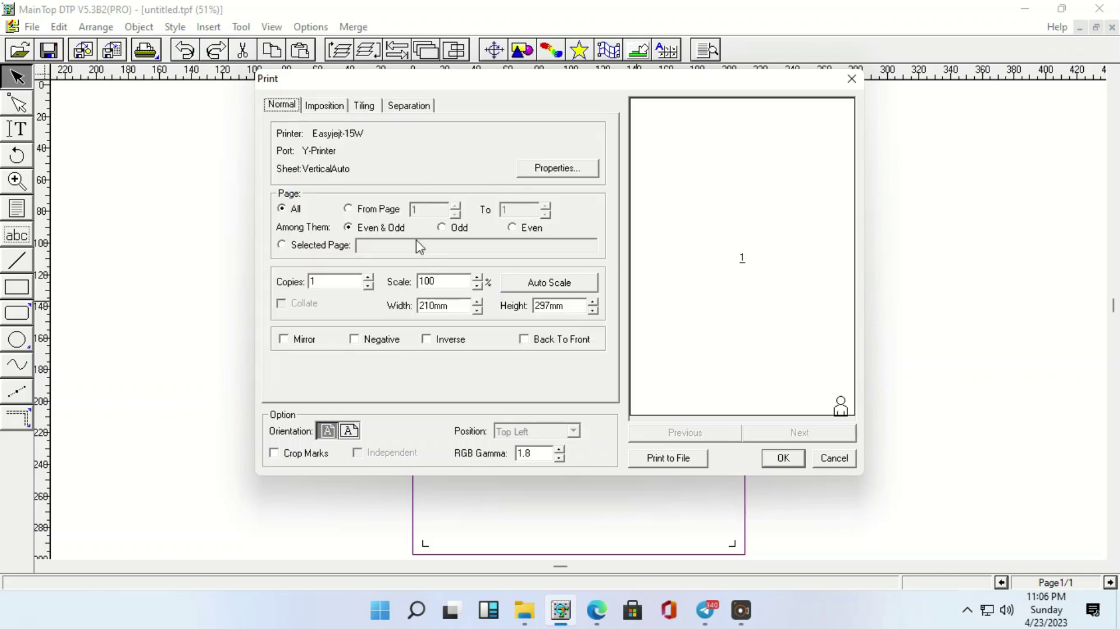
{"action": "left_click", "coordinate": [558, 169]}
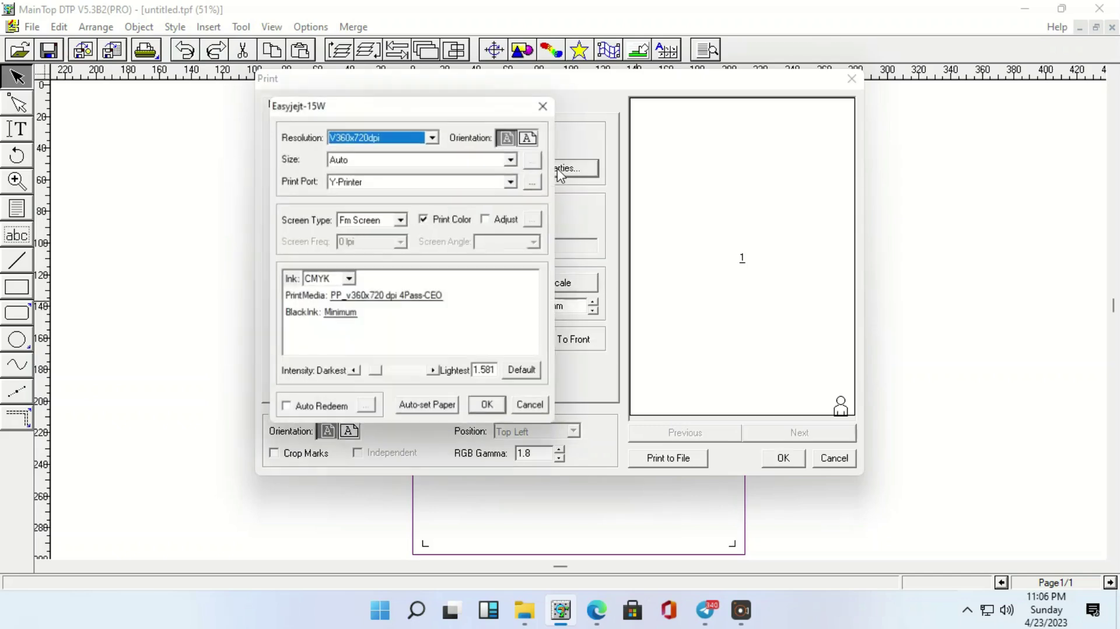
{"action": "left_click", "coordinate": [529, 376]}
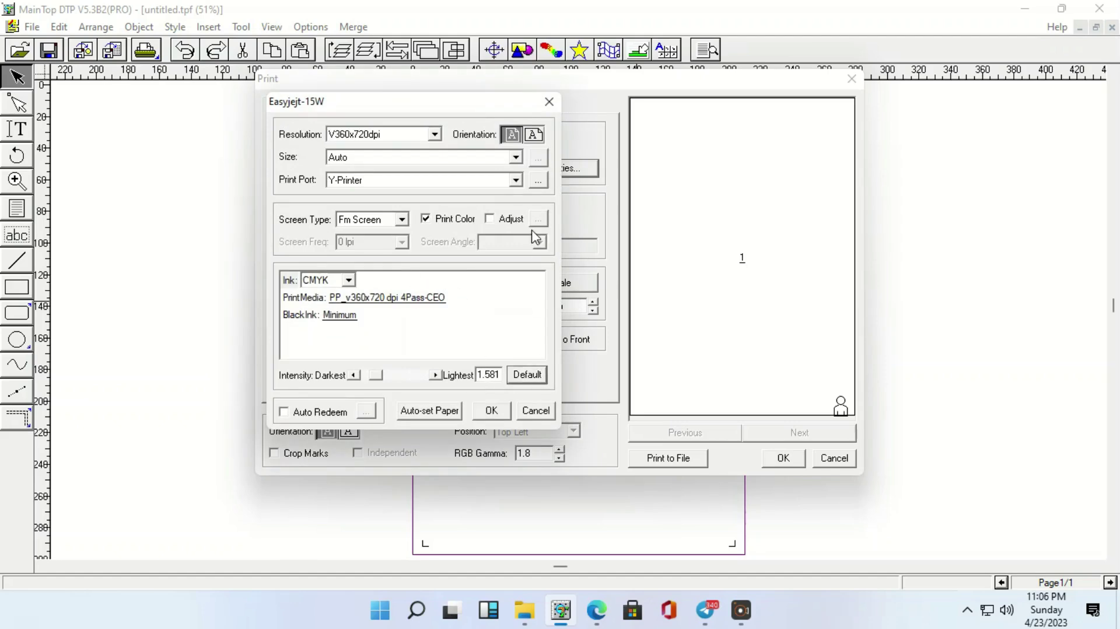
{"action": "left_click", "coordinate": [490, 219]}
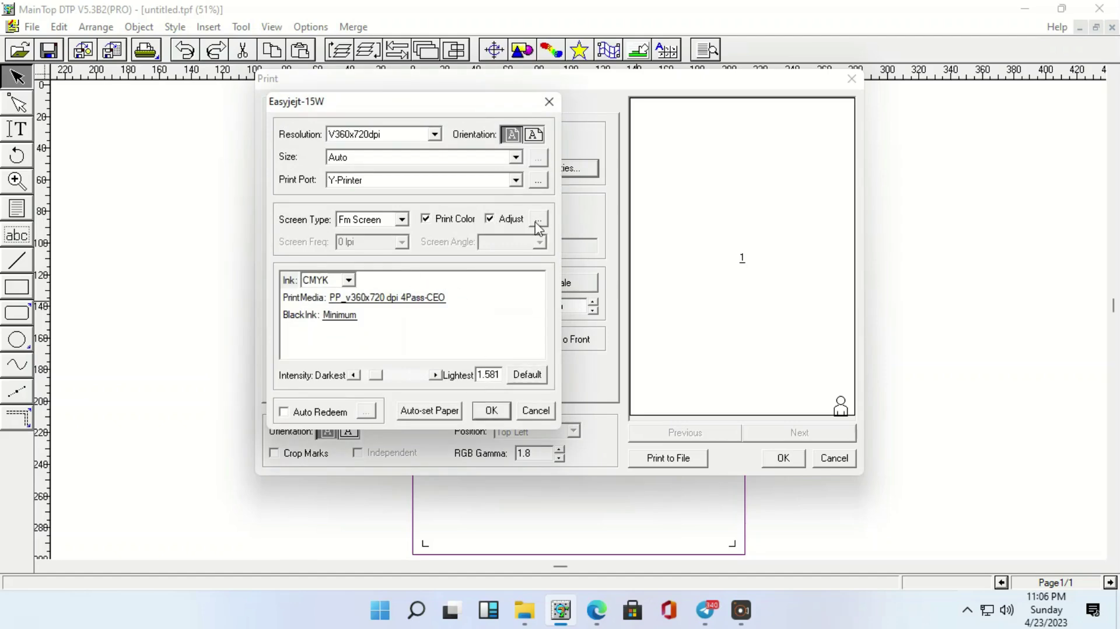
{"action": "left_click", "coordinate": [537, 219]}
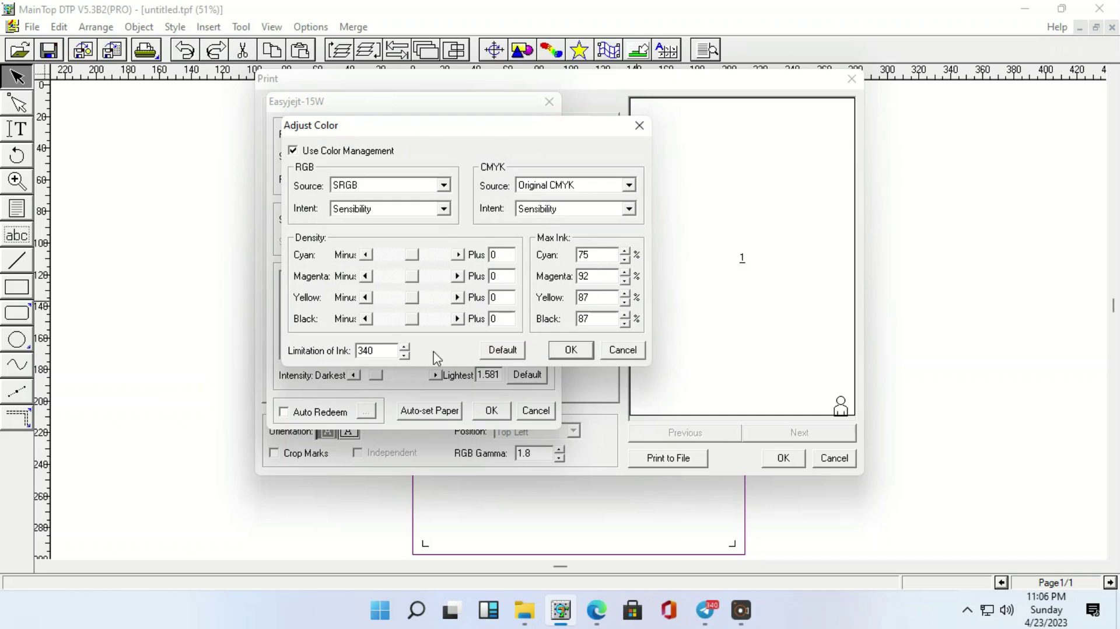
{"action": "left_click", "coordinate": [517, 350]}
{"action": "left_click", "coordinate": [621, 350]}
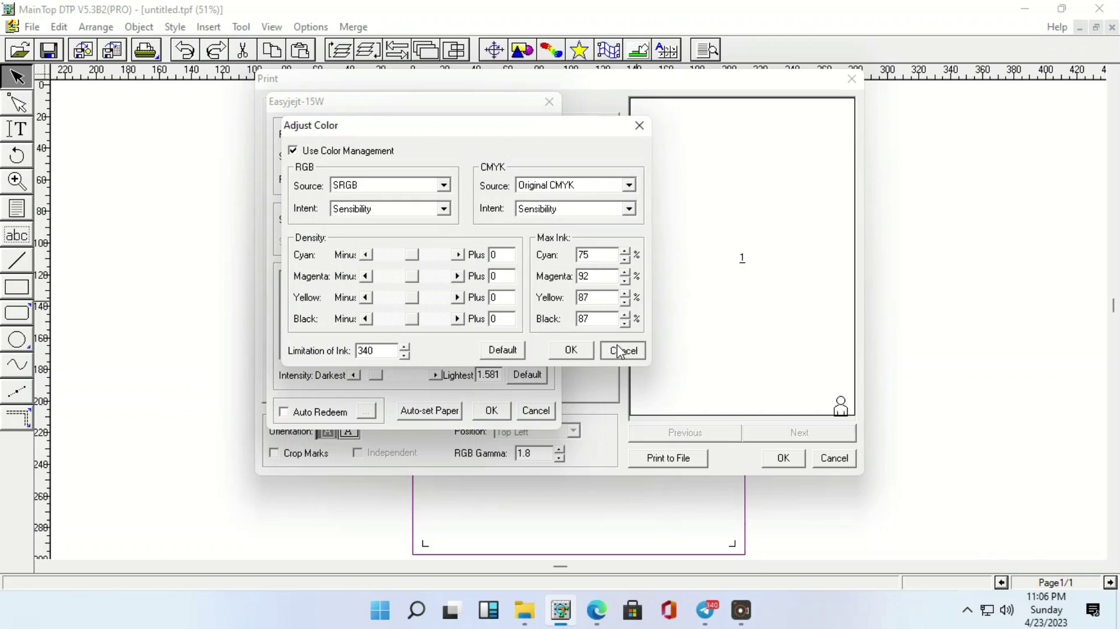
{"action": "left_click", "coordinate": [533, 411]}
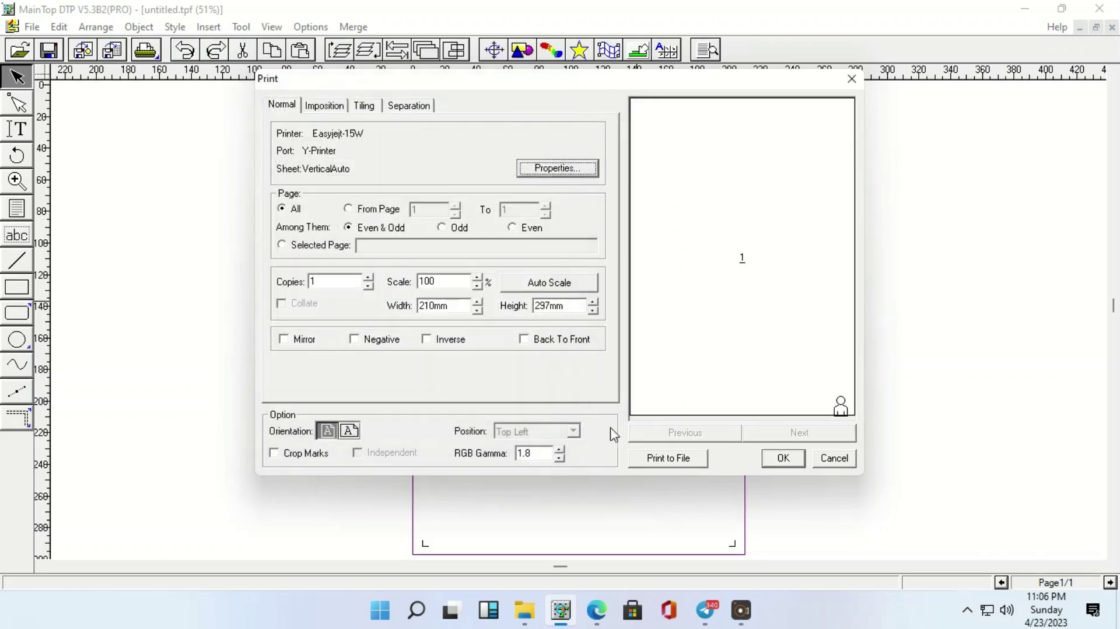
{"action": "left_click", "coordinate": [834, 457]}
Open the Import Graph File dialog with Ctrl+I and browse to the Desktop
{"action": "right_click", "coordinate": [539, 236]}
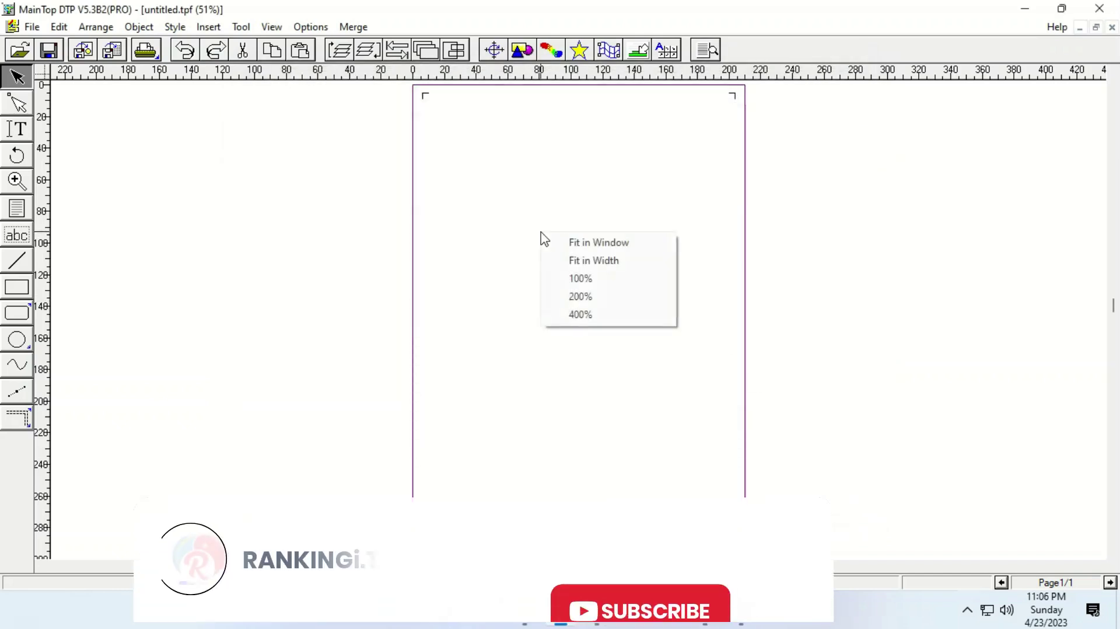
{"action": "left_click", "coordinate": [539, 236]}
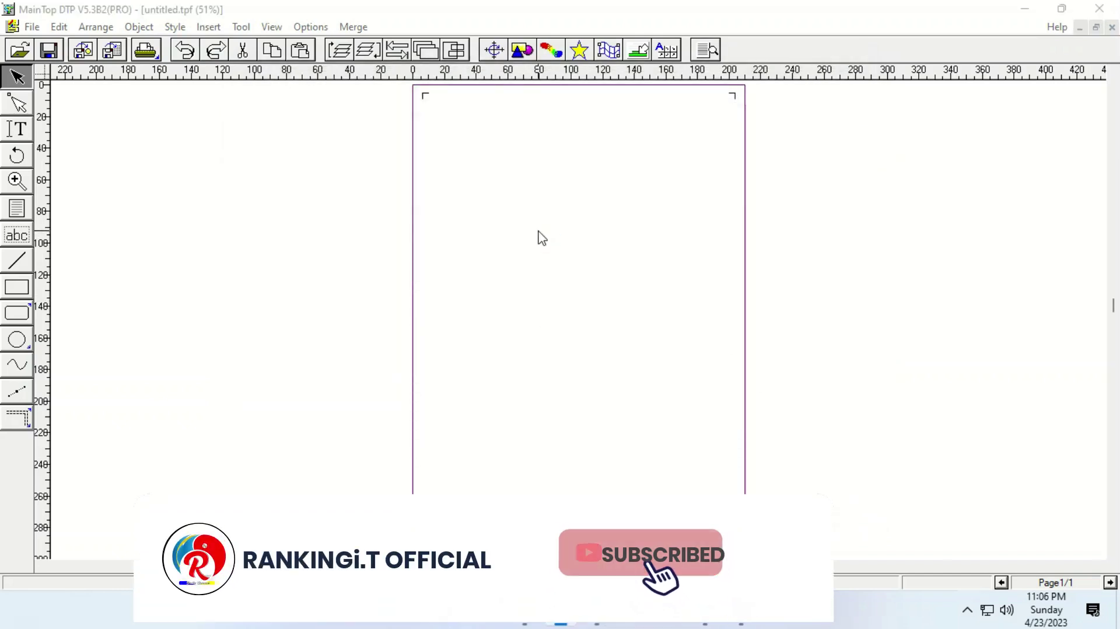
{"action": "key", "text": "ctrl+i"}
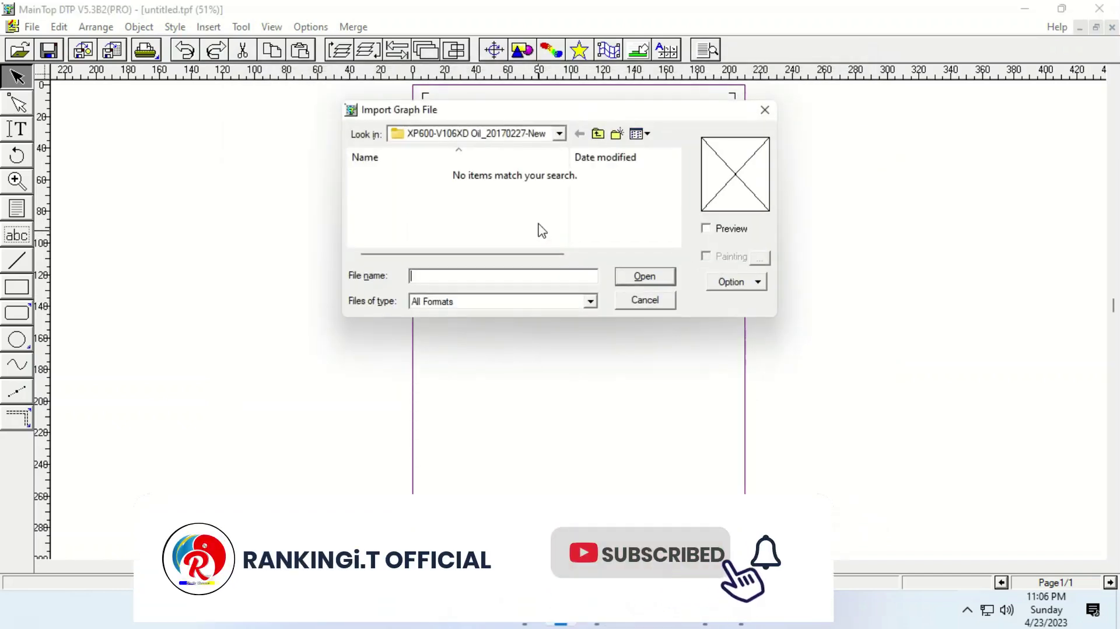
{"action": "left_click", "coordinate": [558, 133]}
{"action": "left_click", "coordinate": [420, 150]}
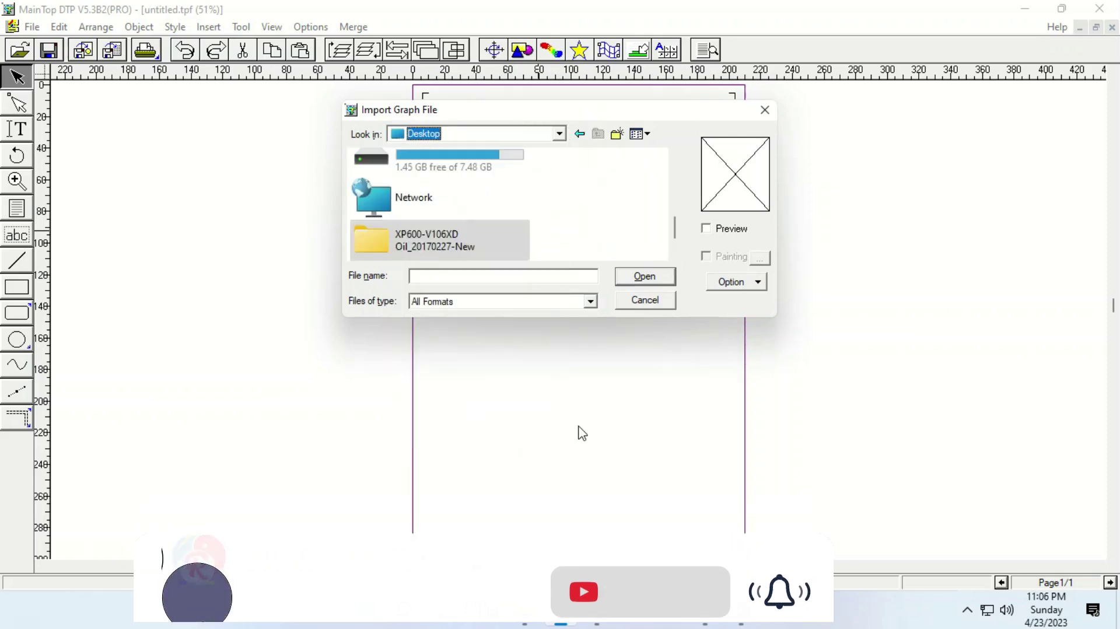
{"action": "left_click", "coordinate": [705, 609]}
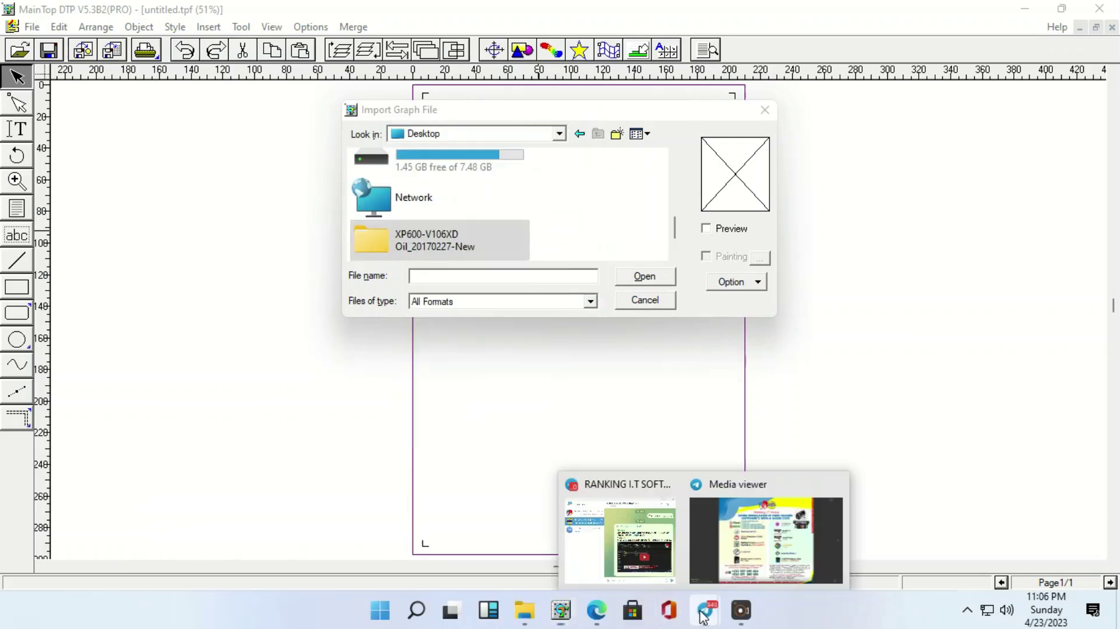
View the Ranking I.T Home software flyer from the RANKING I.T SOFTWARES chat full-screen
{"action": "left_click", "coordinate": [745, 547]}
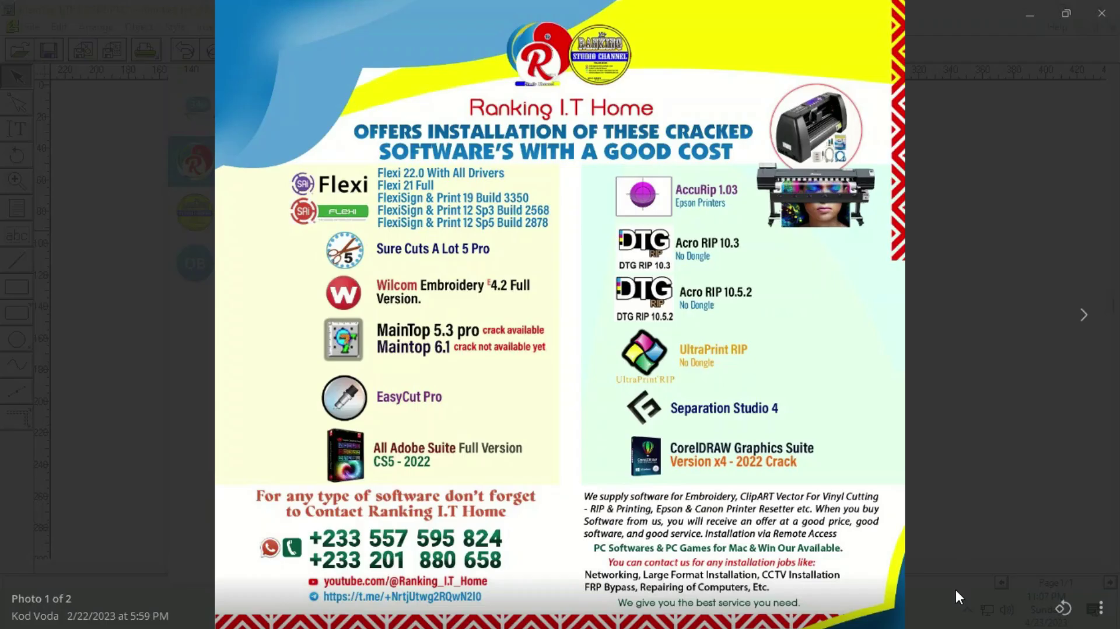
{"action": "key", "text": "Escape"}
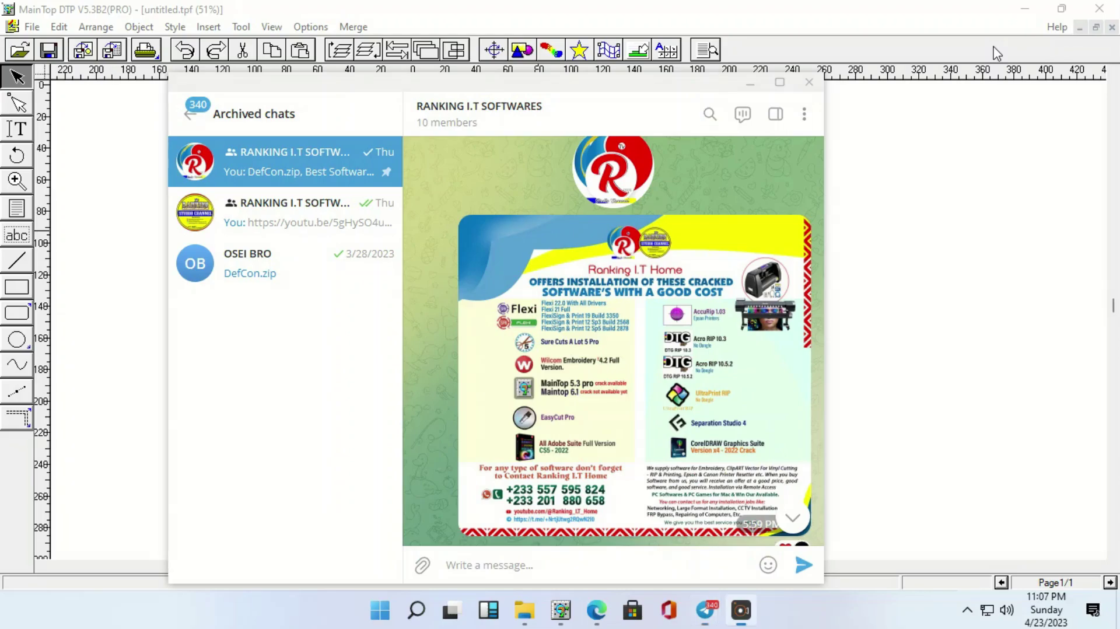
{"action": "left_click", "coordinate": [698, 236]}
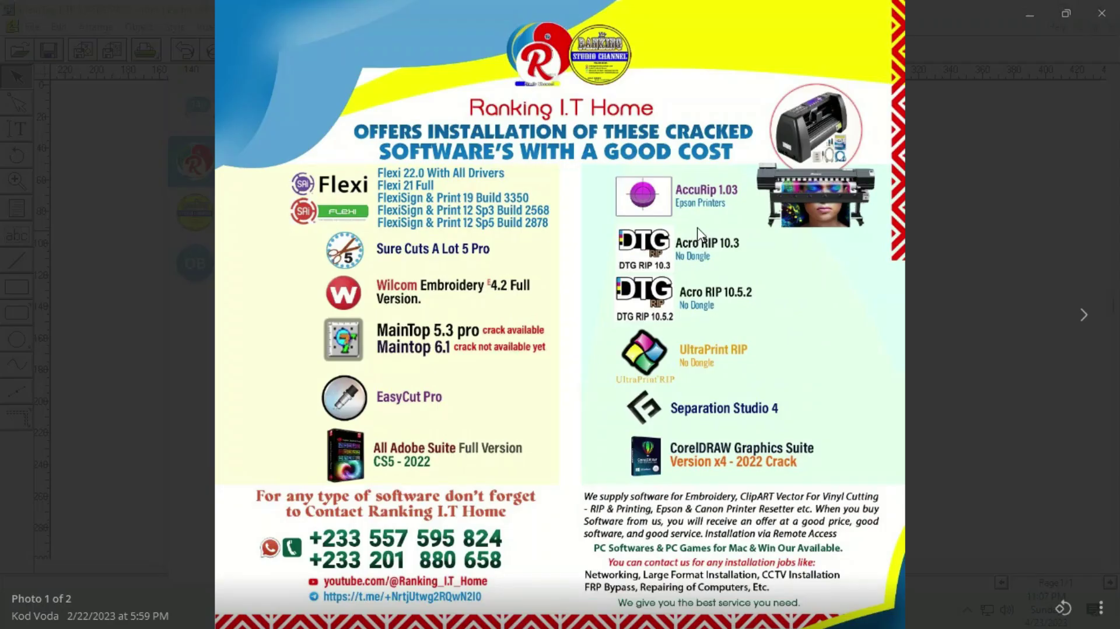